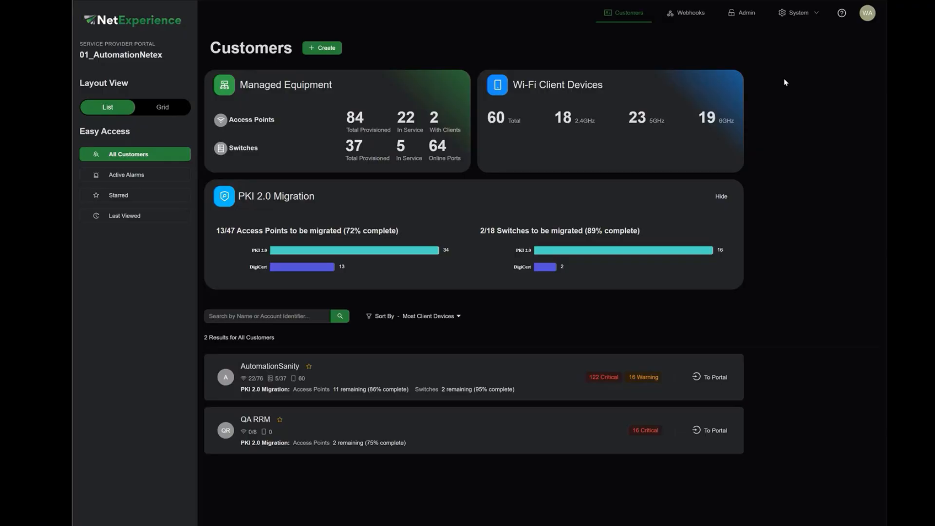
Step: Review the service provider's user administration, and examine the managed access points and switches, including the profile filter and additional equipment columns
{"action": "left_click", "coordinate": [737, 22]}
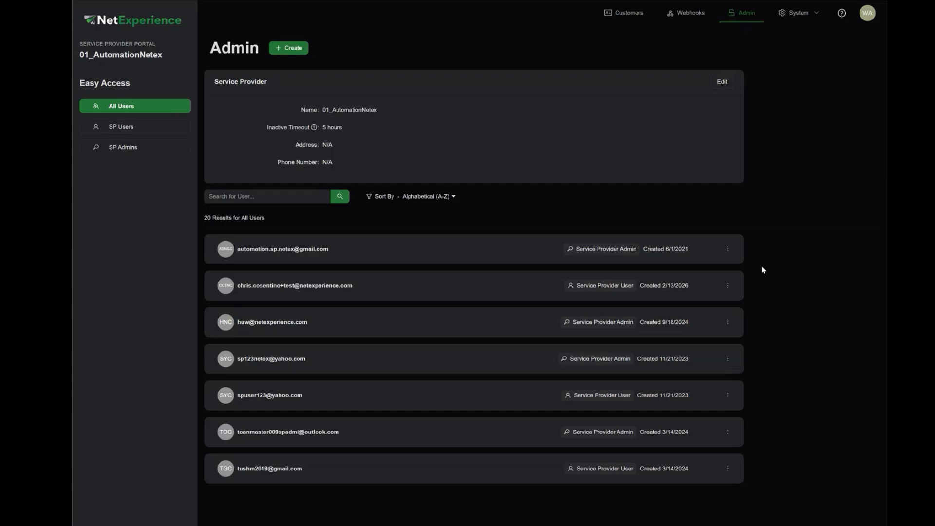
{"action": "left_click", "coordinate": [811, 16]}
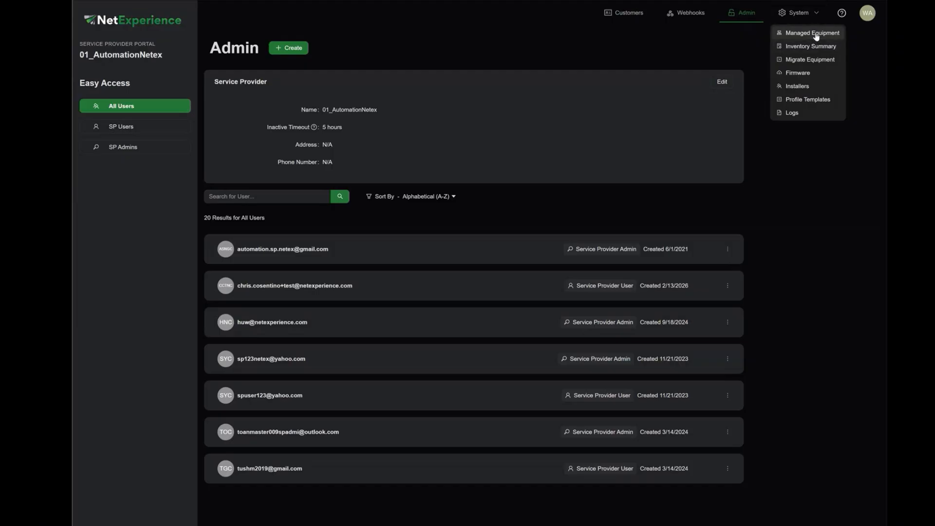
{"action": "left_click", "coordinate": [813, 33]}
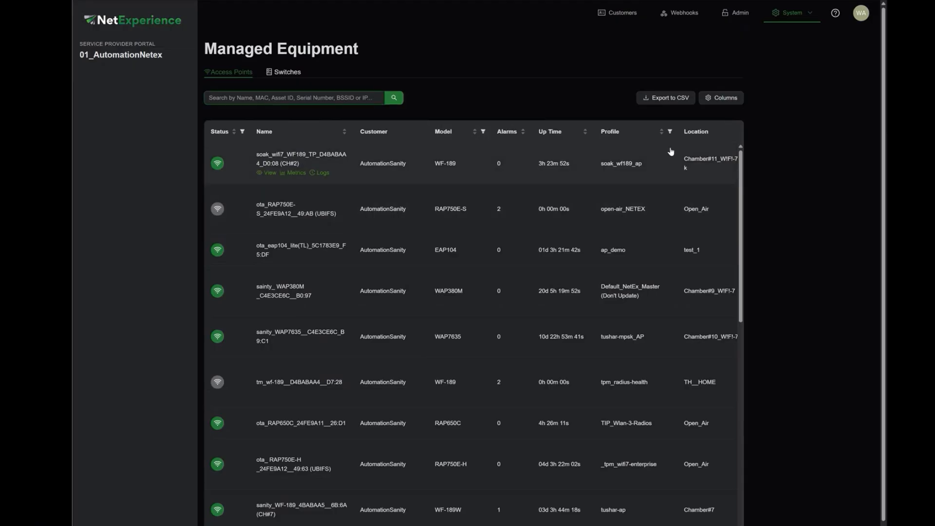
{"action": "left_click", "coordinate": [669, 131]}
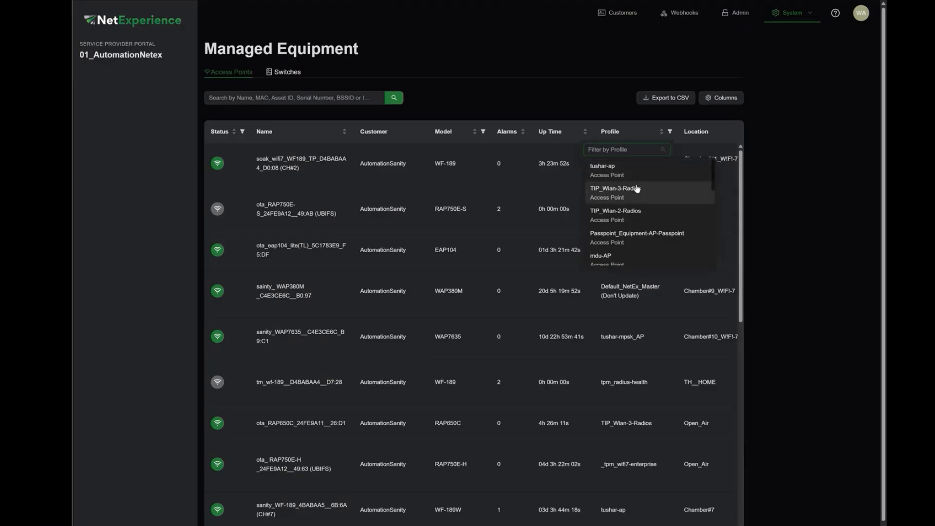
{"action": "scroll", "coordinate": [701, 151], "scroll_direction": "right", "scroll_amount": 5}
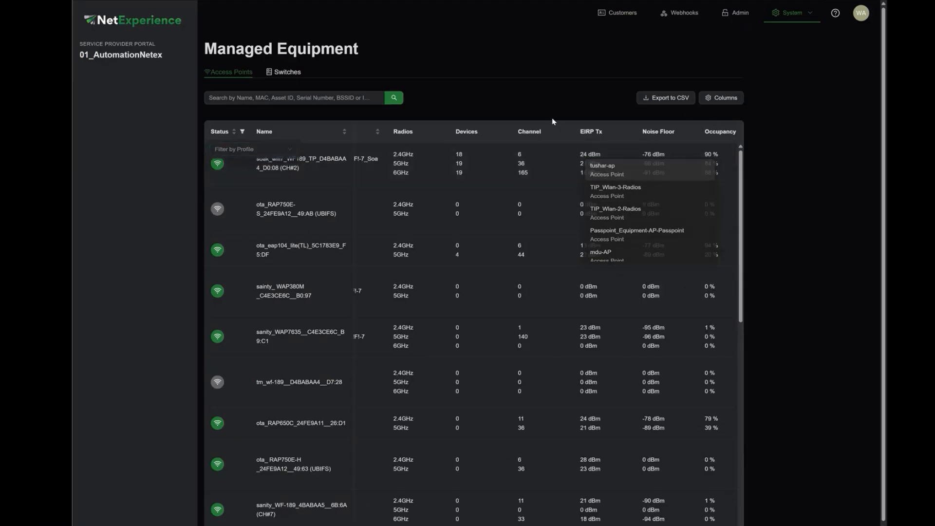
{"action": "scroll", "coordinate": [560, 142], "scroll_direction": "left", "scroll_amount": 5}
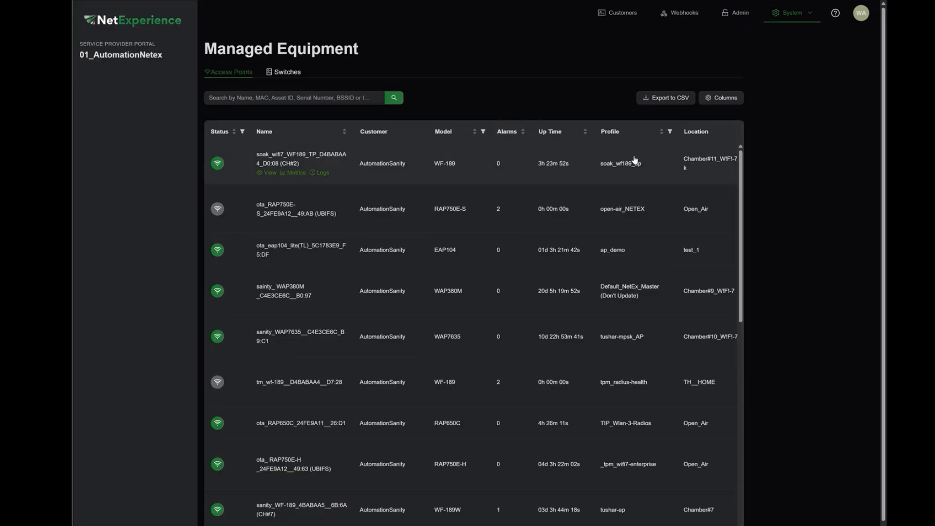
{"action": "scroll", "coordinate": [633, 159], "scroll_direction": "right", "scroll_amount": 10}
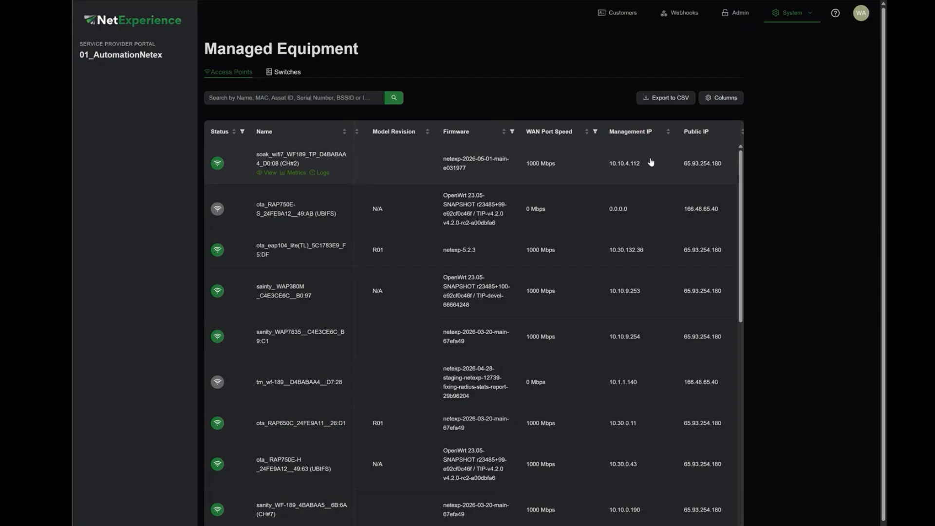
{"action": "left_click", "coordinate": [281, 73]}
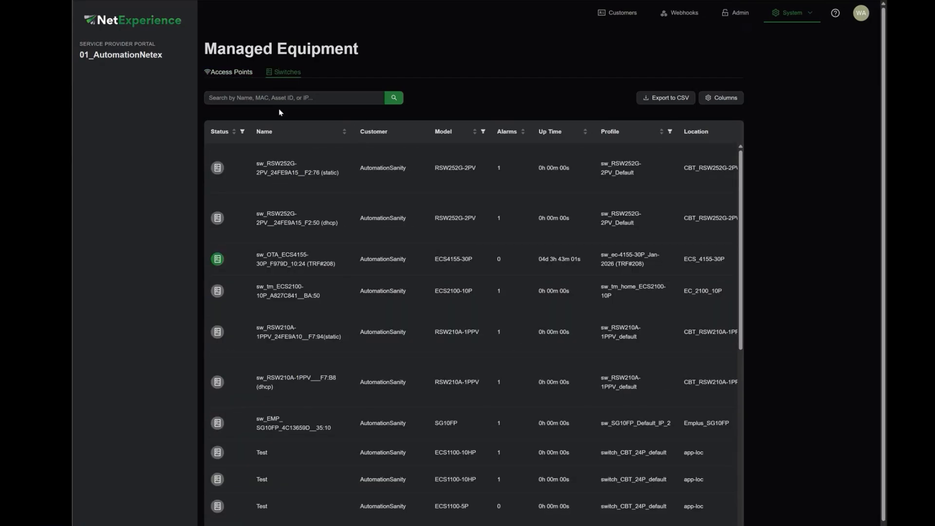
Step: Set up an equipment migration with AutomationSanity as the source customer and the static and dhcp RSW252G-2PV switches selected
{"action": "left_click", "coordinate": [803, 18]}
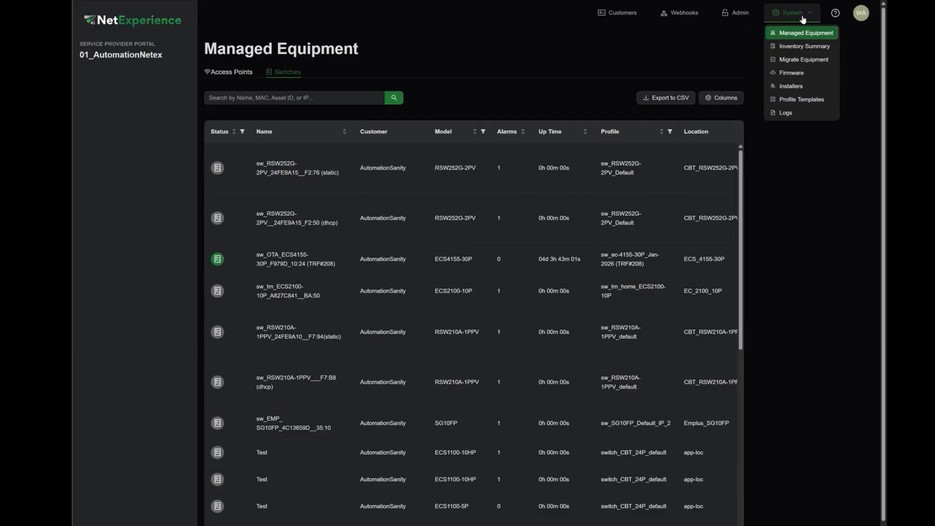
{"action": "left_click", "coordinate": [809, 60]}
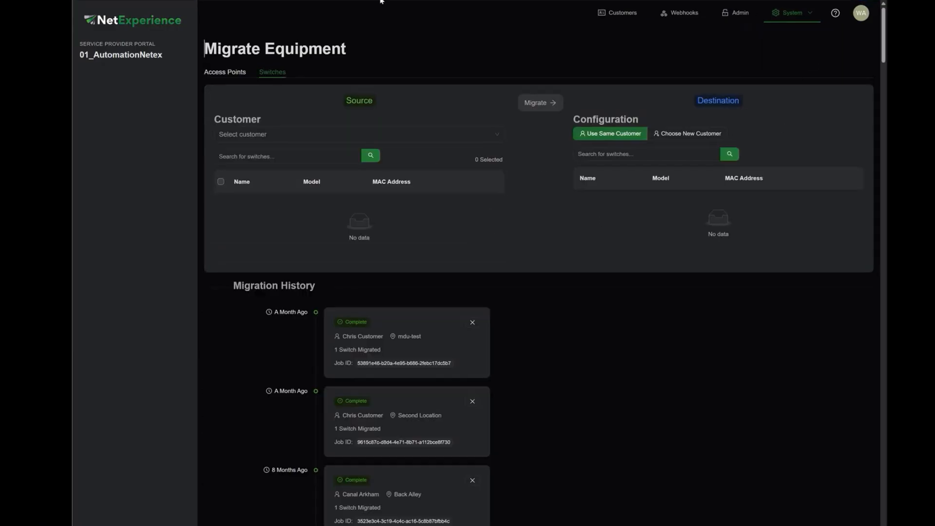
{"action": "left_click", "coordinate": [479, 140]}
{"action": "left_click", "coordinate": [455, 168]}
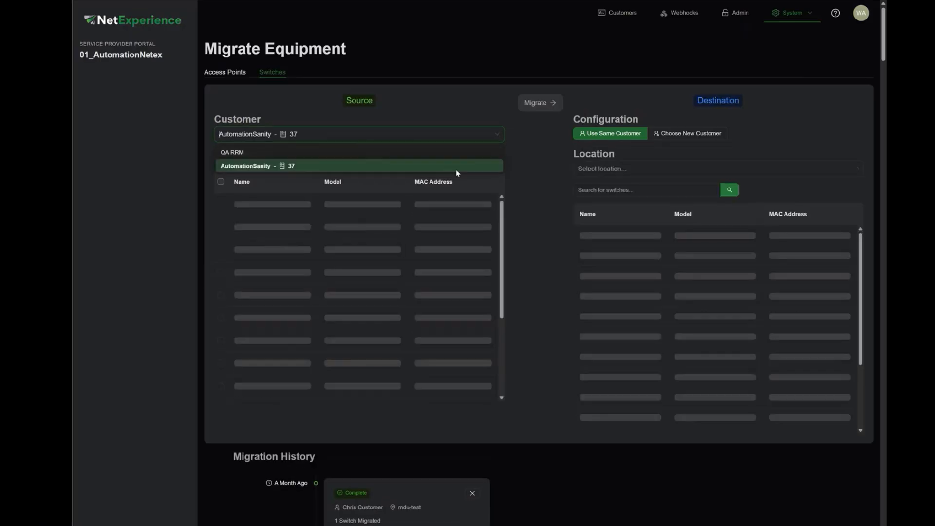
{"action": "left_click", "coordinate": [221, 214]}
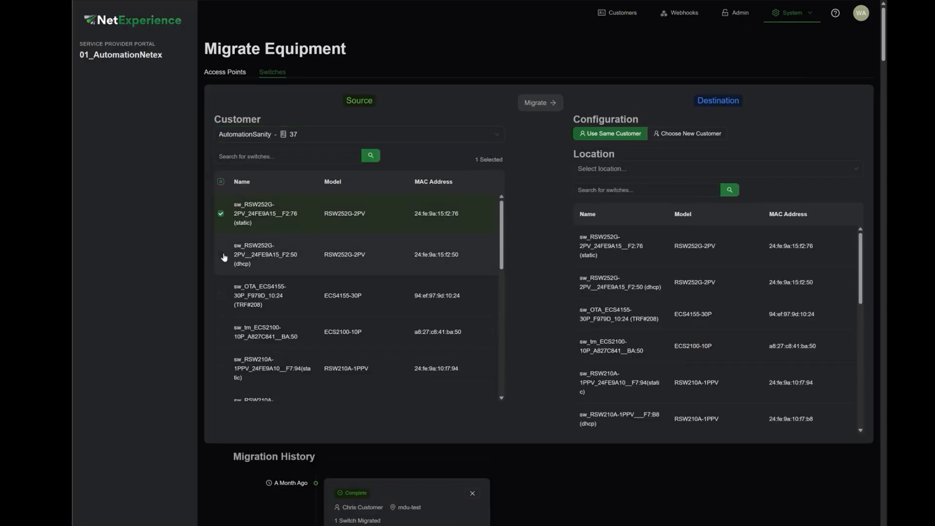
{"action": "left_click", "coordinate": [221, 255]}
Step: Try QA RRM as a new destination customer, and return the destination to the same customer to view its available locations
{"action": "left_click", "coordinate": [670, 169]}
{"action": "left_click", "coordinate": [675, 134]}
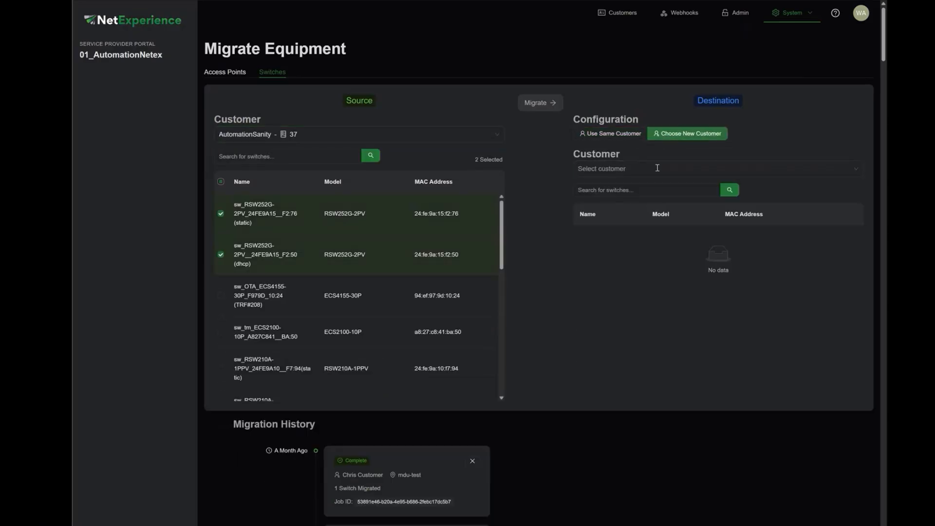
{"action": "left_click", "coordinate": [657, 169]}
{"action": "left_click", "coordinate": [657, 188]}
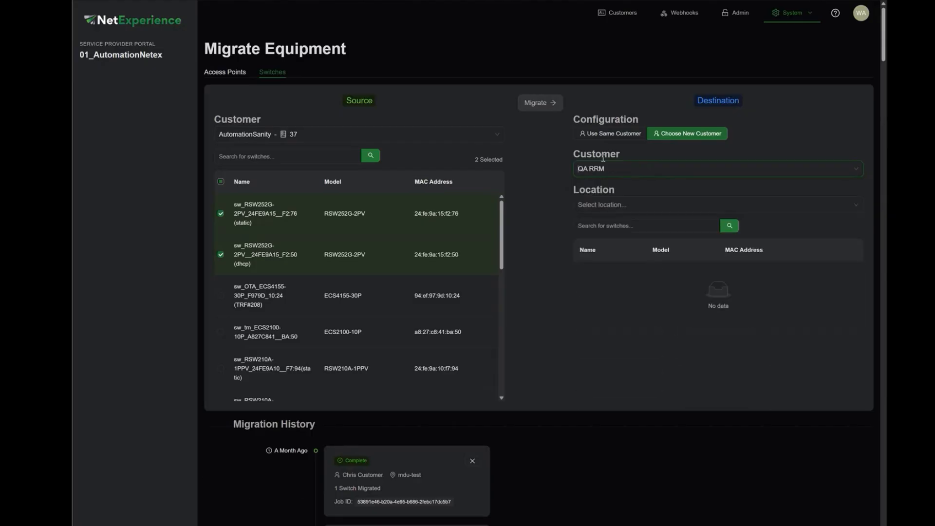
{"action": "left_click", "coordinate": [610, 137]}
{"action": "left_click", "coordinate": [650, 170]}
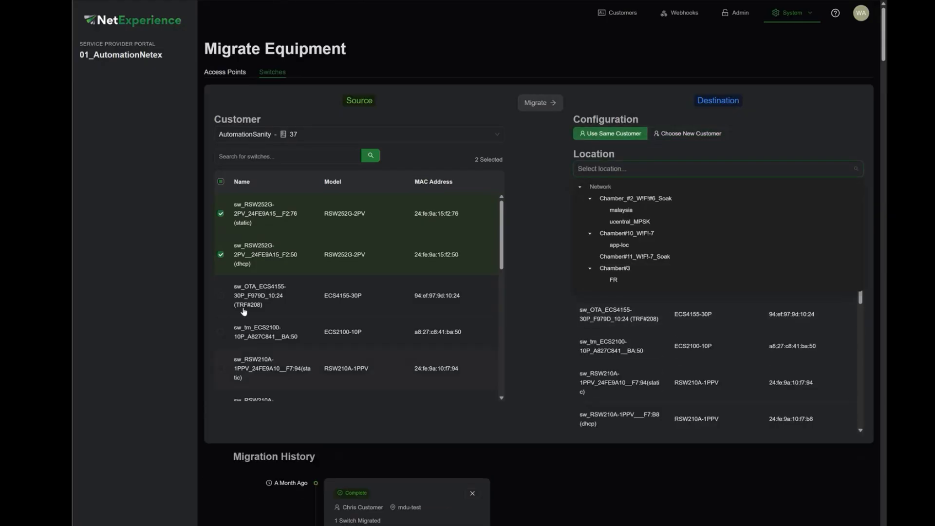
{"action": "scroll", "coordinate": [248, 313], "scroll_direction": "down", "scroll_amount": 1}
{"action": "left_click", "coordinate": [528, 171]}
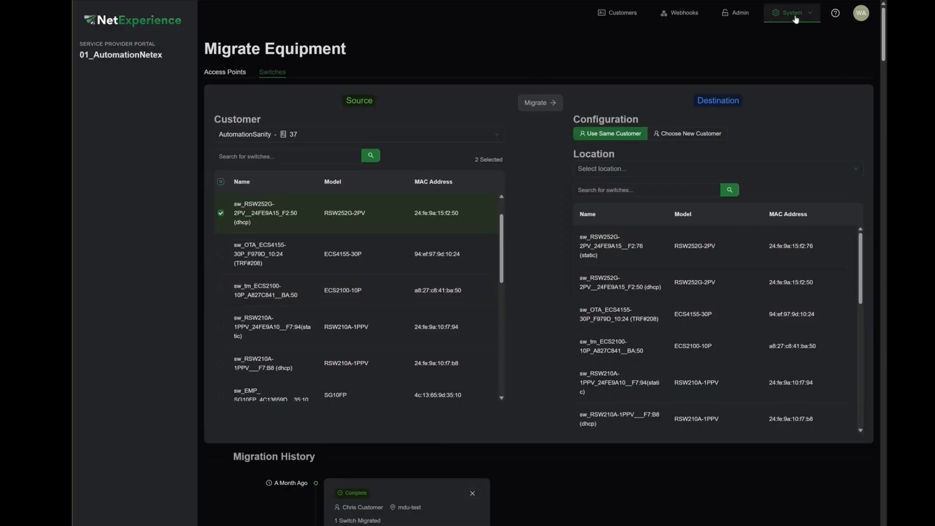
Step: In the profile templates, choose QA RRM as the customer to receive a copy of AP Template, and cancel the copy
{"action": "mouse_move", "coordinate": [797, 16]}
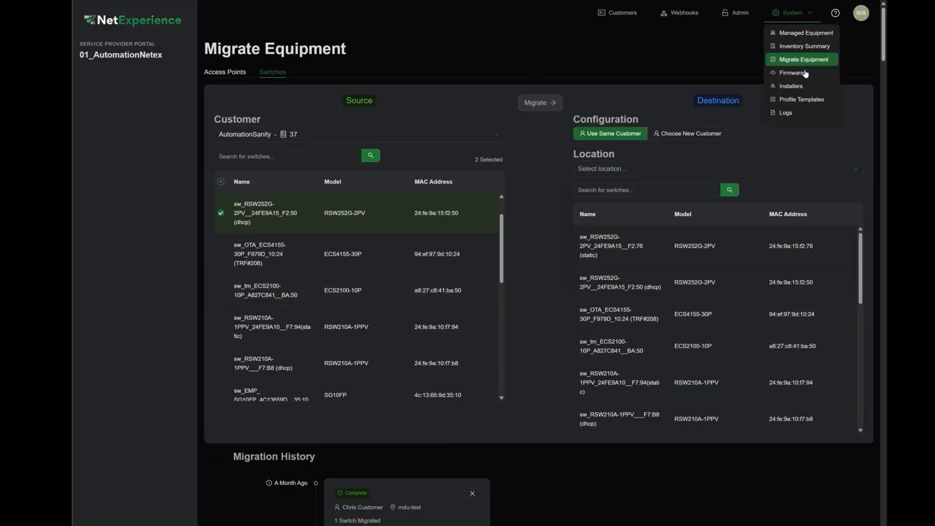
{"action": "left_click", "coordinate": [803, 99]}
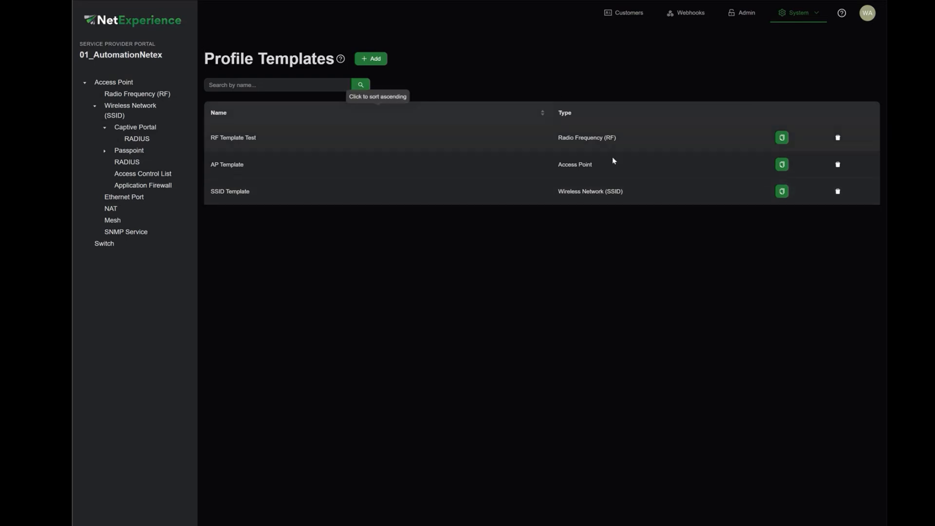
{"action": "left_click", "coordinate": [782, 165]}
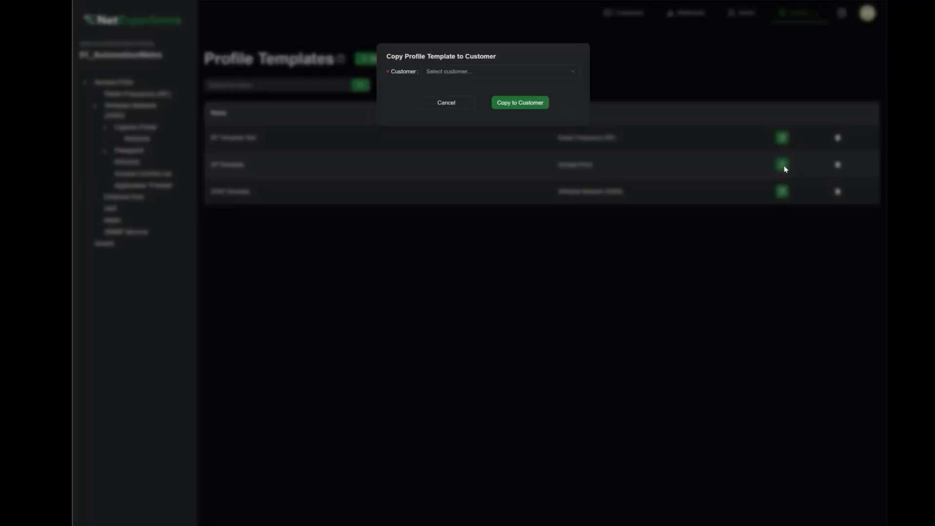
{"action": "left_click", "coordinate": [498, 87]}
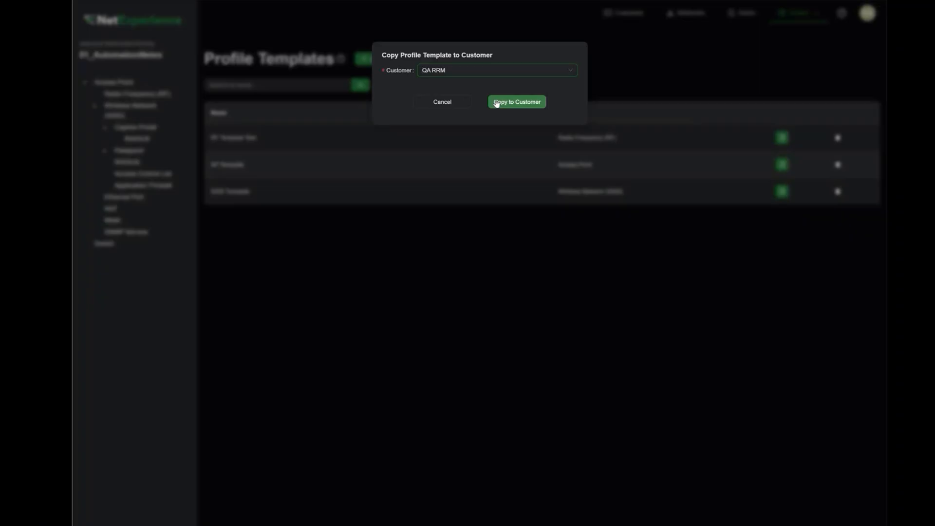
{"action": "left_click", "coordinate": [446, 102]}
Step: In the firmware manager, start a new firmware baseline and add the models API7430 and EAP104
{"action": "left_click", "coordinate": [812, 16]}
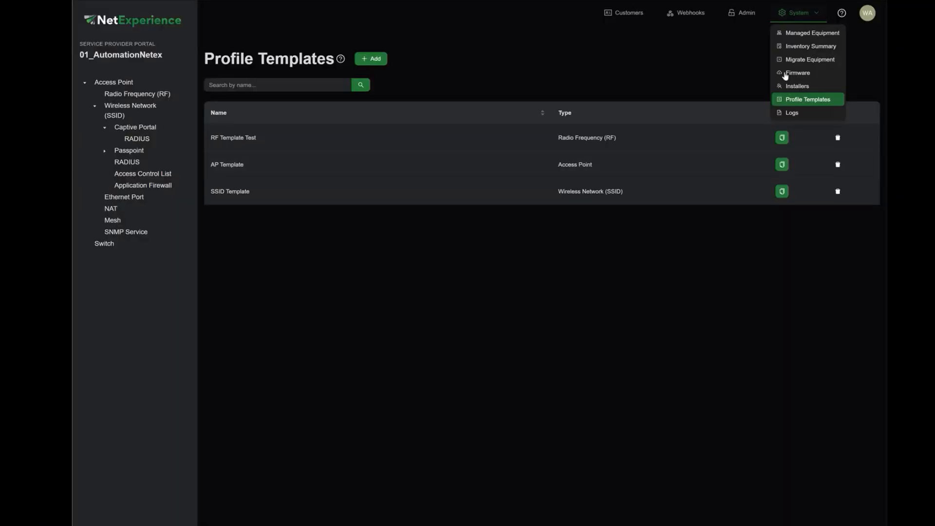
{"action": "left_click", "coordinate": [778, 74]}
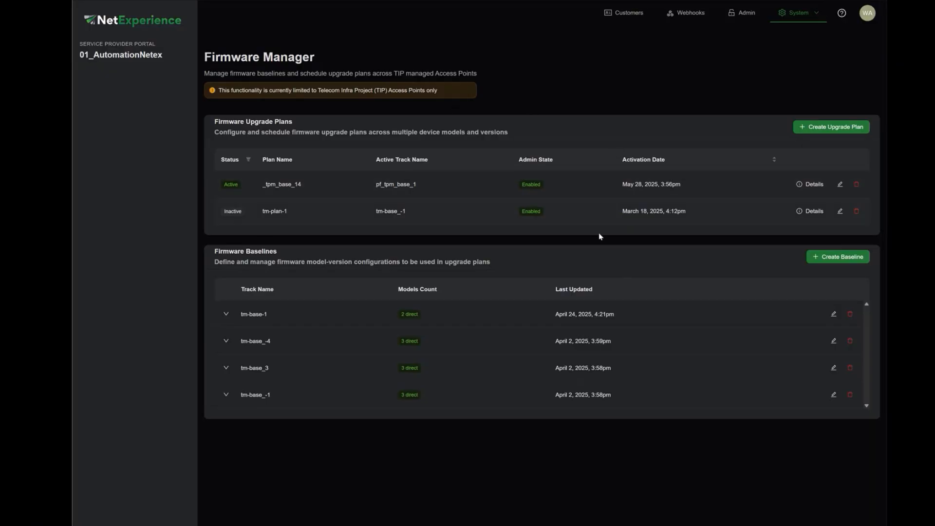
{"action": "left_click", "coordinate": [830, 261]}
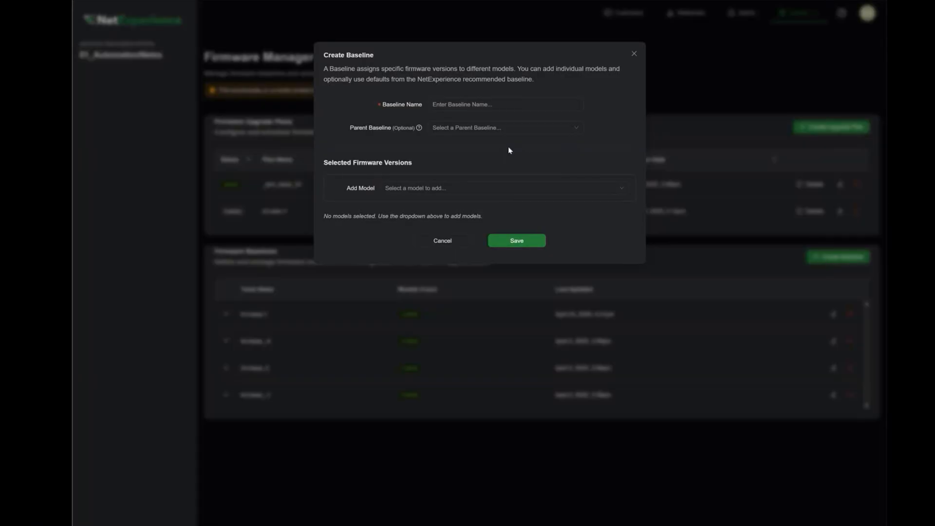
{"action": "left_click", "coordinate": [507, 191]}
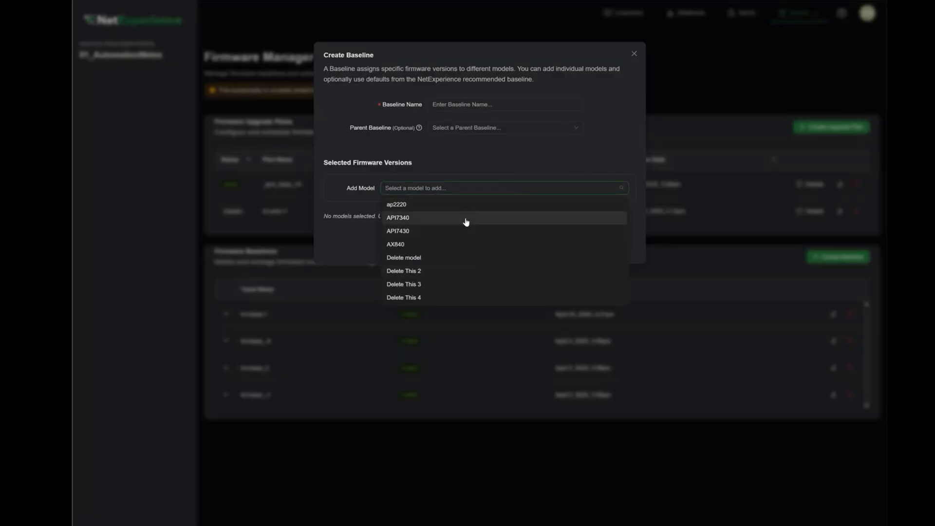
{"action": "left_click", "coordinate": [439, 229]}
{"action": "left_click", "coordinate": [438, 192]}
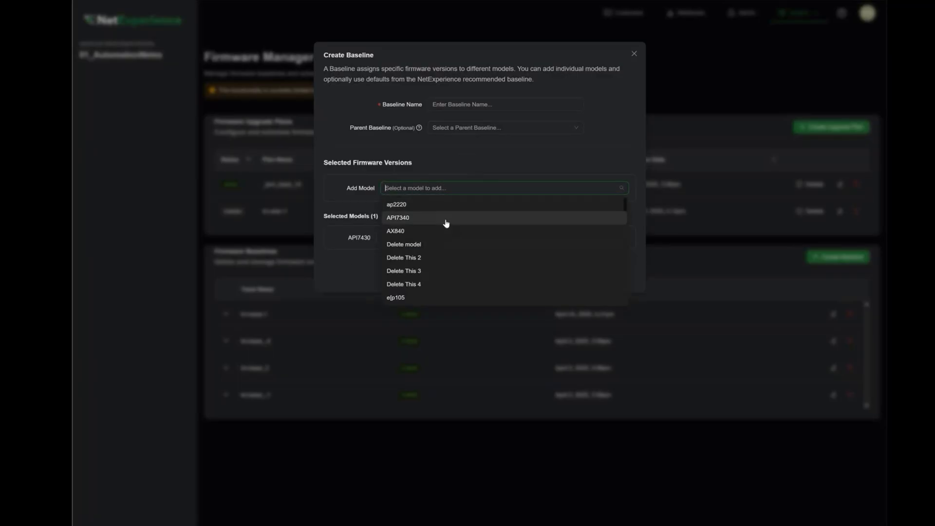
{"action": "scroll", "coordinate": [444, 233], "scroll_direction": "down", "scroll_amount": 3}
{"action": "left_click", "coordinate": [438, 260]}
Step: Assign firmware eap104-5.2.3 to the EAP104 model and API7340-main-88c38af-upgrade to the API7430 model
{"action": "left_click", "coordinate": [513, 238]}
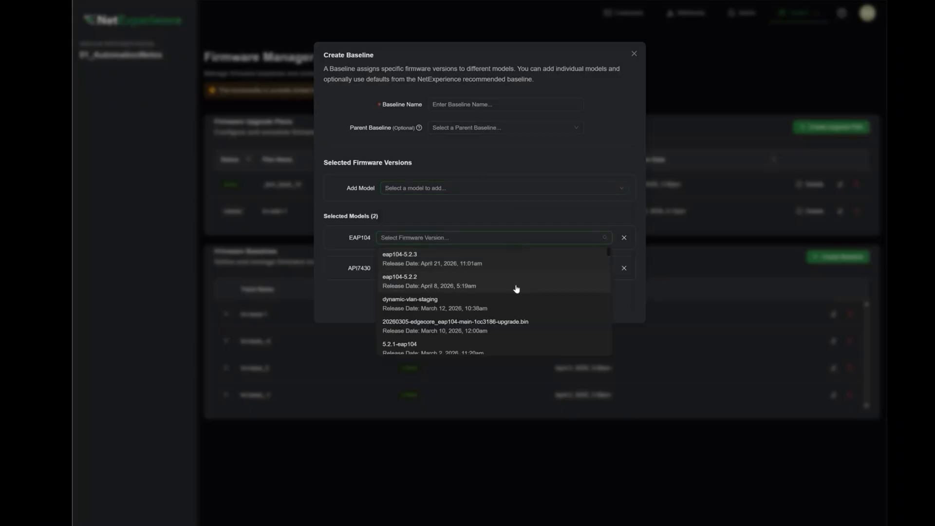
{"action": "left_click", "coordinate": [522, 267]}
{"action": "left_click", "coordinate": [512, 276]}
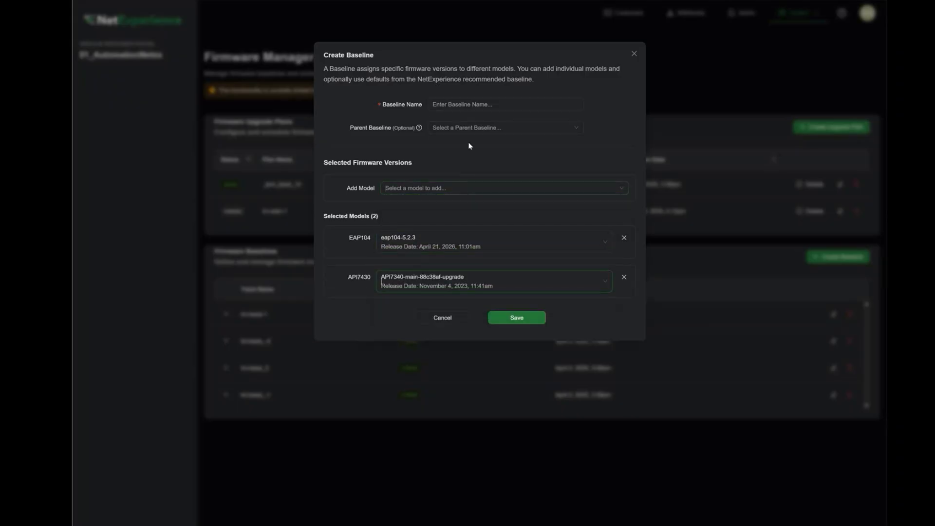
Step: Name the new firmware baseline "demo baseline" and save it without a parent baseline
{"action": "left_click", "coordinate": [480, 129]}
{"action": "left_click", "coordinate": [480, 101]}
{"action": "type", "text": "demo baseline"}
{"action": "left_click", "coordinate": [524, 319]}
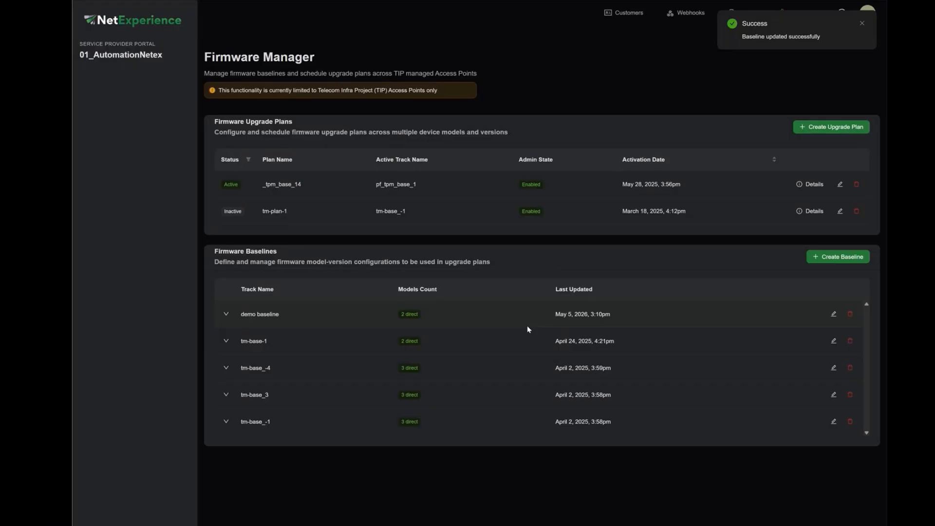
Step: Start a new firmware upgrade plan, pick demo baseline as its baseline to view the track assignments, and cancel the plan
{"action": "left_click", "coordinate": [835, 127]}
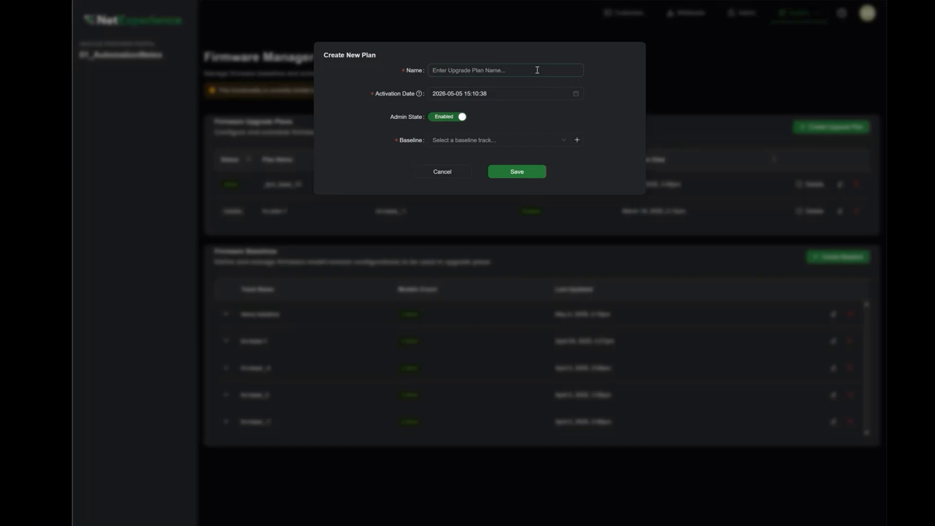
{"action": "left_click", "coordinate": [497, 139]}
{"action": "left_click", "coordinate": [494, 248]}
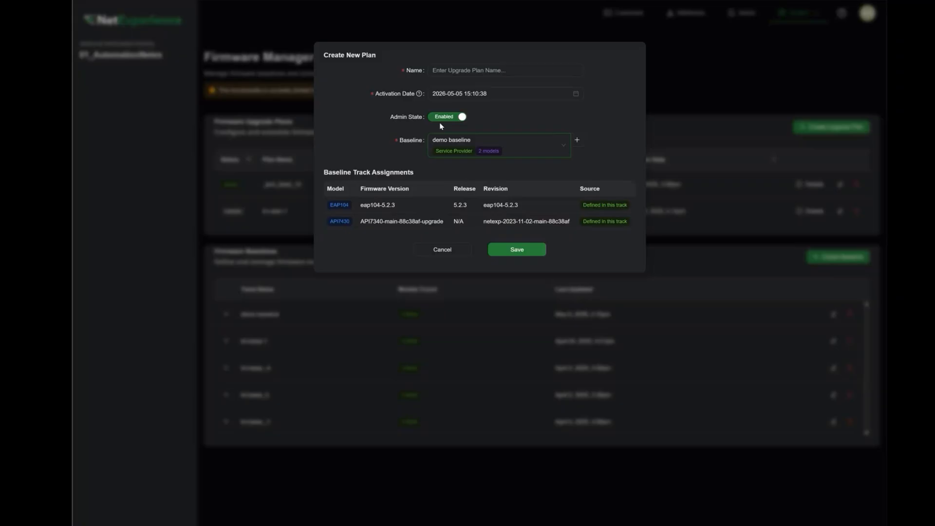
{"action": "left_click", "coordinate": [442, 250]}
Step: Delete demo baseline from the firmware baselines and dismiss the resulting notification
{"action": "left_click", "coordinate": [849, 314]}
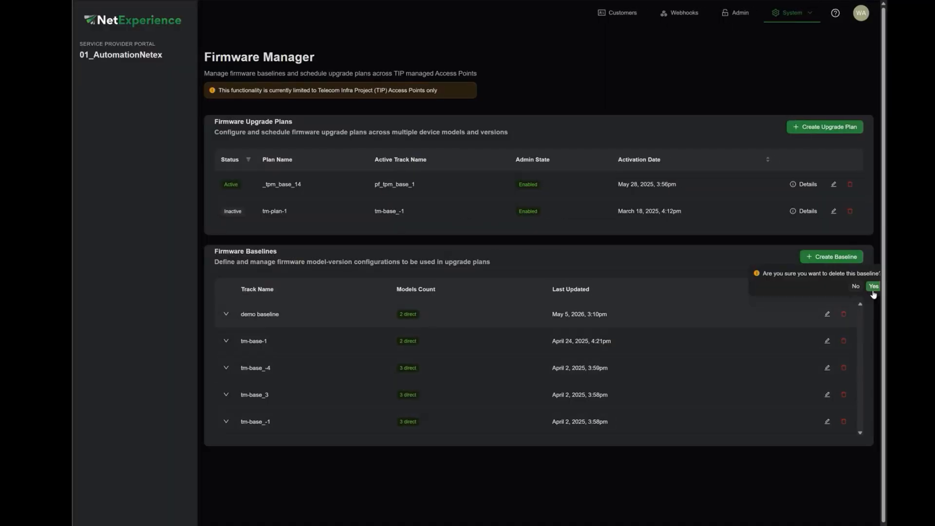
{"action": "left_click", "coordinate": [848, 288]}
{"action": "left_click", "coordinate": [862, 23]}
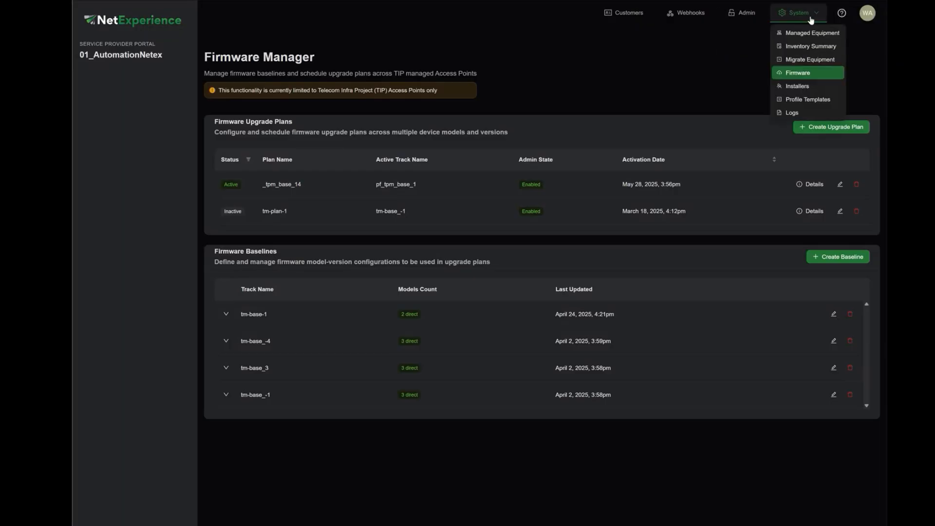
Step: Return to the customer list and open the AutomationSanity customer's portal dashboard
{"action": "left_click", "coordinate": [628, 13]}
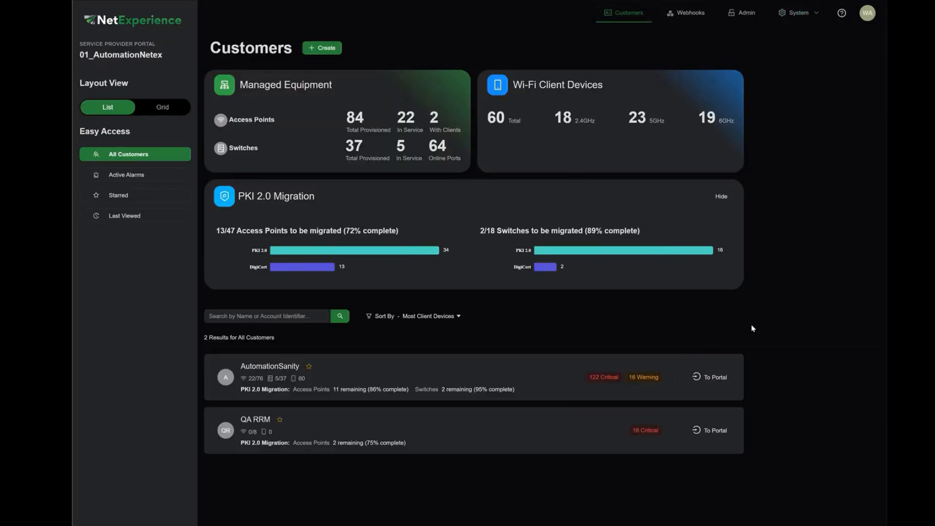
{"action": "left_click", "coordinate": [707, 379]}
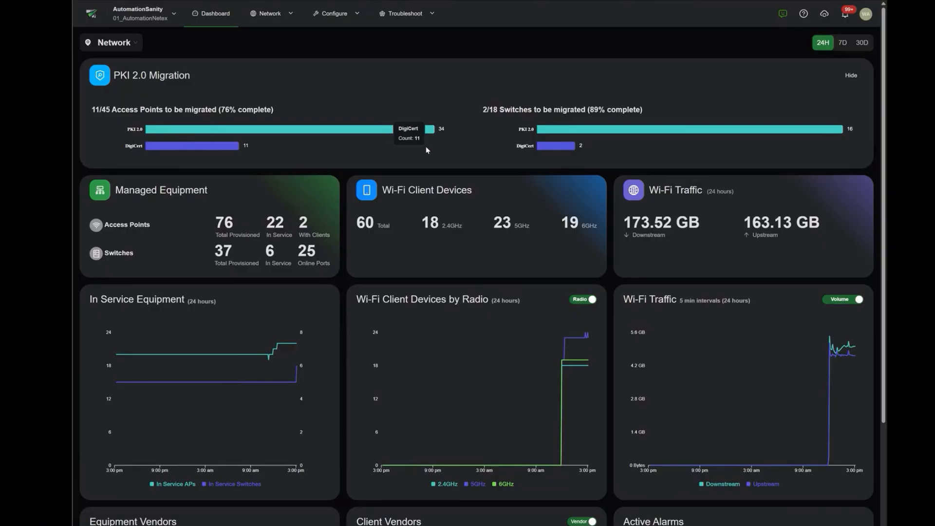
{"action": "mouse_move", "coordinate": [449, 125]}
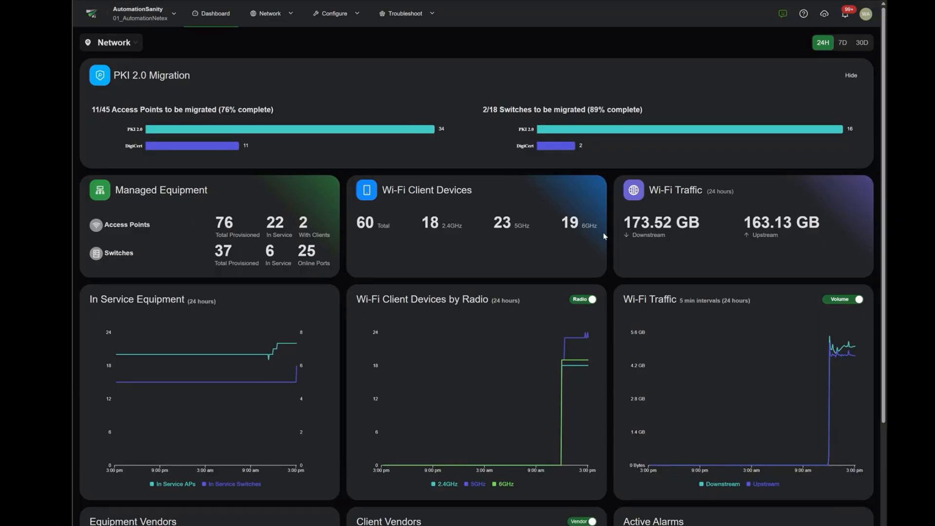
Step: Look over the dashboard's equipment, client, traffic, vendor and alarm widgets, and open the network inventory
{"action": "scroll", "coordinate": [549, 292], "scroll_direction": "down", "scroll_amount": 3}
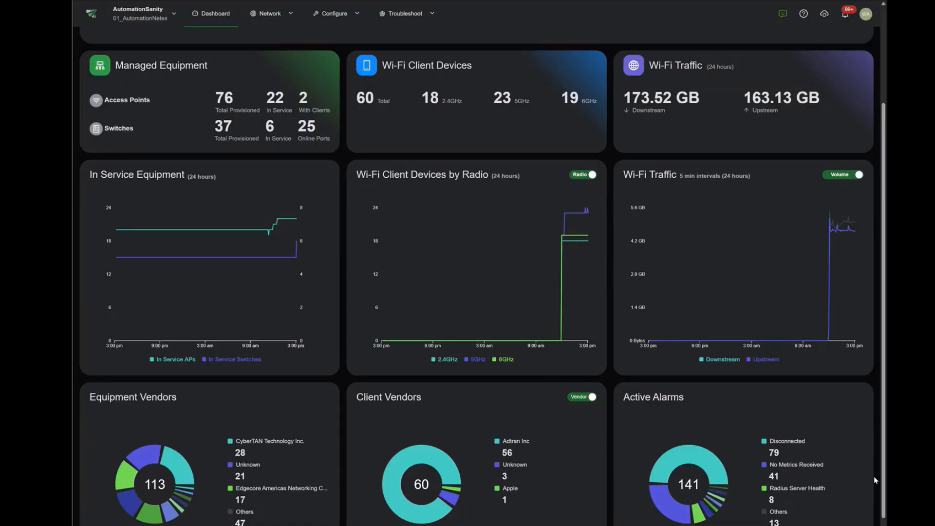
{"action": "scroll", "coordinate": [875, 480], "scroll_direction": "down", "scroll_amount": 1}
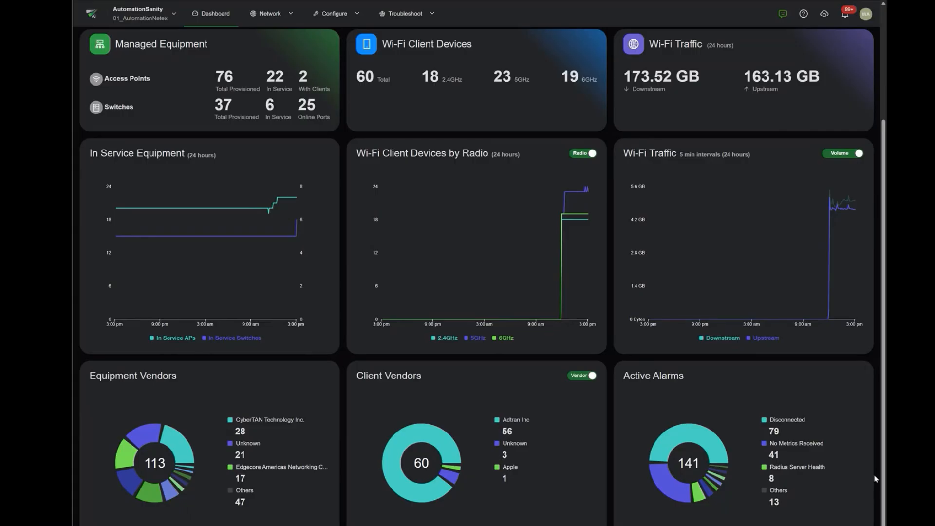
{"action": "scroll", "coordinate": [875, 480], "scroll_direction": "up", "scroll_amount": 4}
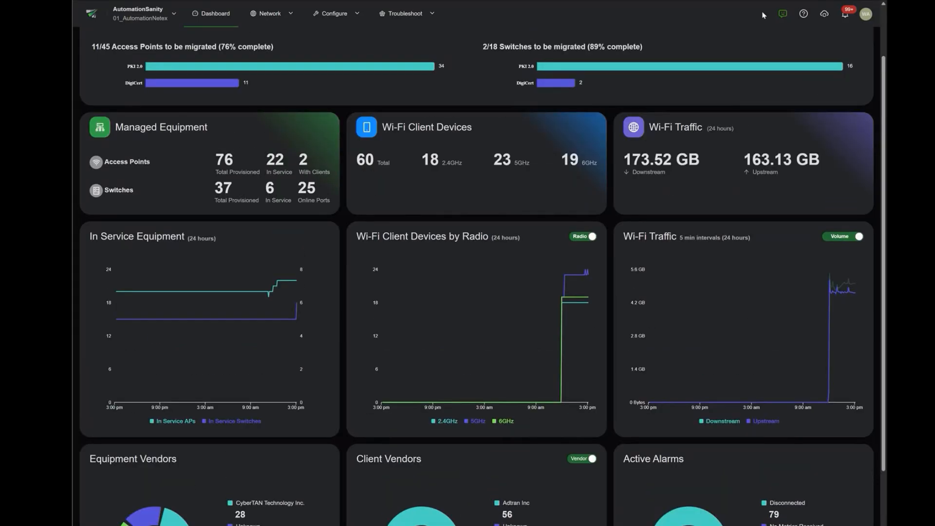
{"action": "left_click", "coordinate": [269, 13]}
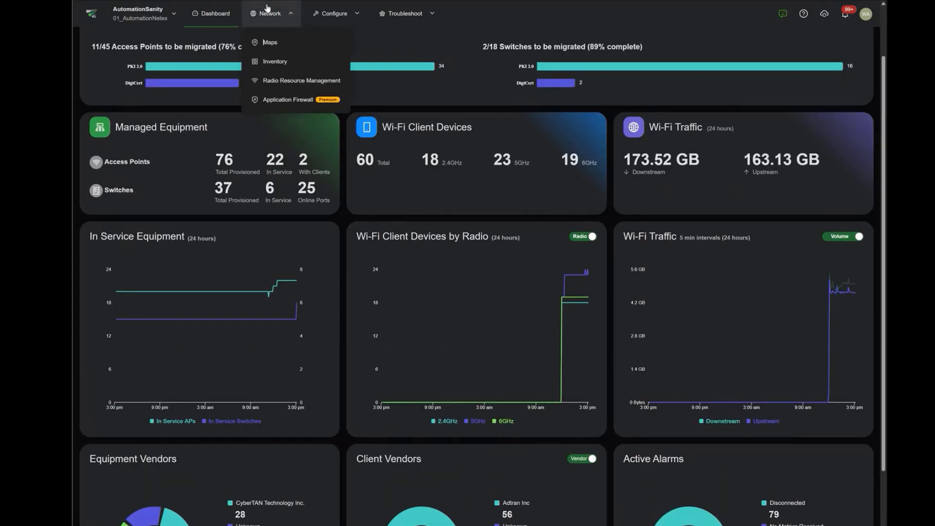
{"action": "left_click", "coordinate": [273, 62]}
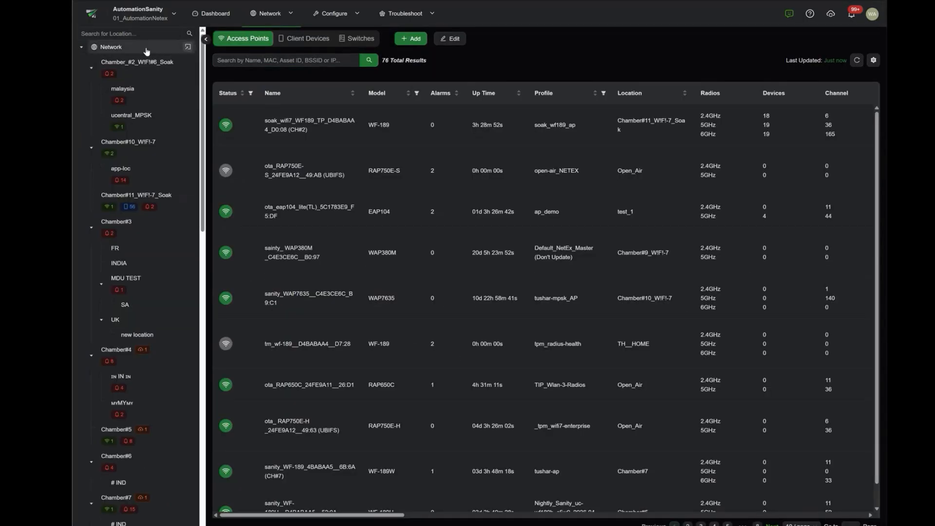
Step: Collapse the Chamber_#2 and Chamber#10 branches, view only the Chamber_#2 access points, and return to the whole network's list
{"action": "left_click", "coordinate": [91, 68]}
{"action": "left_click", "coordinate": [91, 95]}
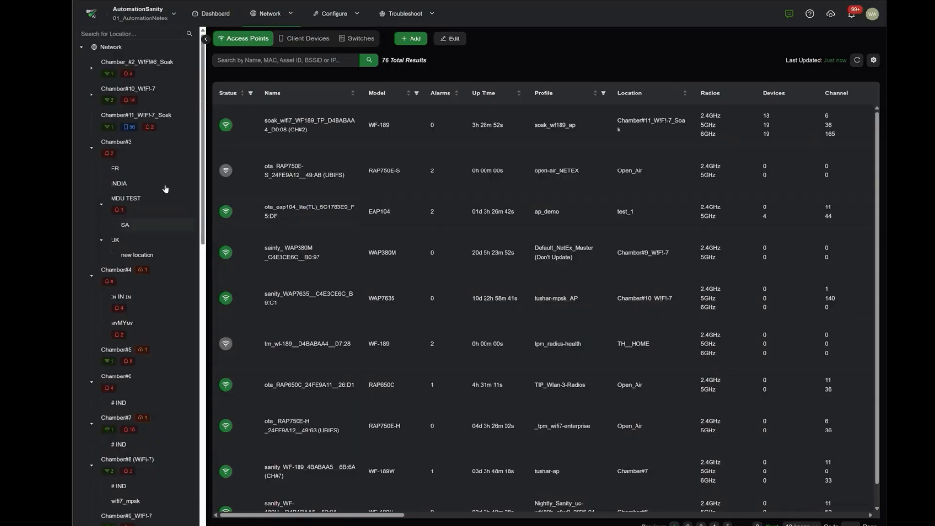
{"action": "left_click", "coordinate": [128, 59]}
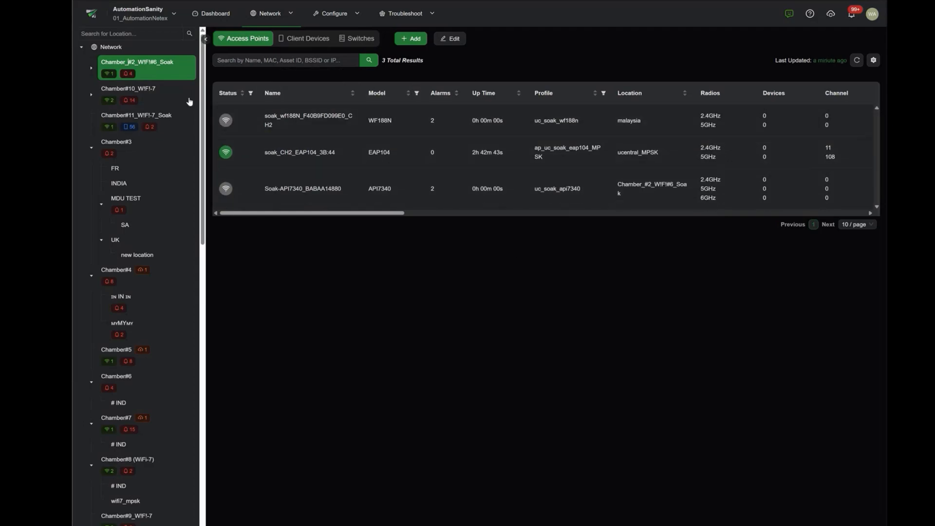
{"action": "left_click", "coordinate": [159, 71]}
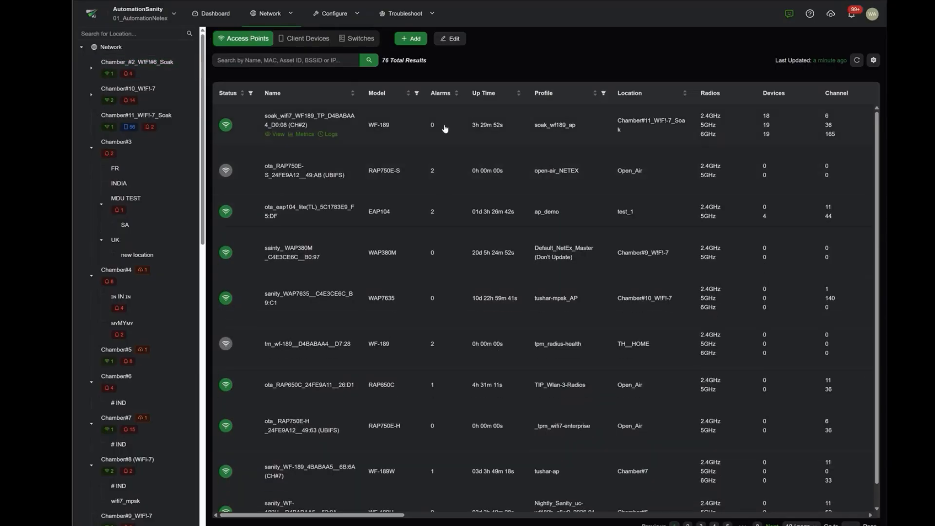
Step: Filter the access point inventory by status to show only Connected devices
{"action": "left_click", "coordinate": [251, 94]}
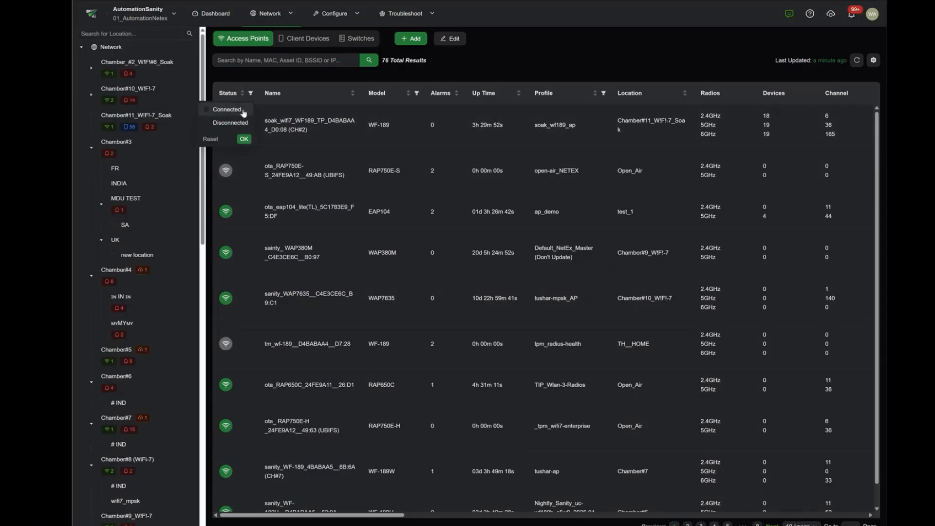
{"action": "left_click", "coordinate": [233, 109]}
{"action": "left_click", "coordinate": [244, 137]}
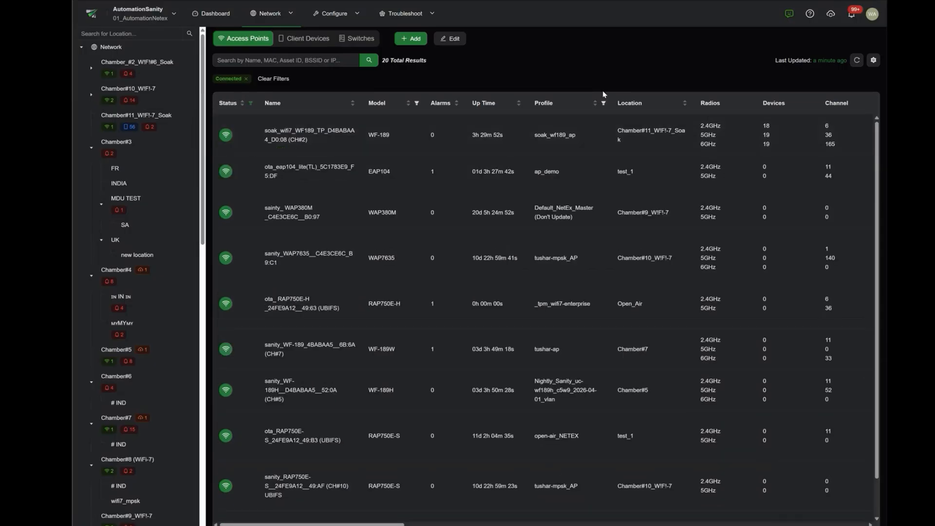
Step: Examine the connected access points' radio, noise floor, occupancy, firmware and IP address columns
{"action": "mouse_move", "coordinate": [434, 192]}
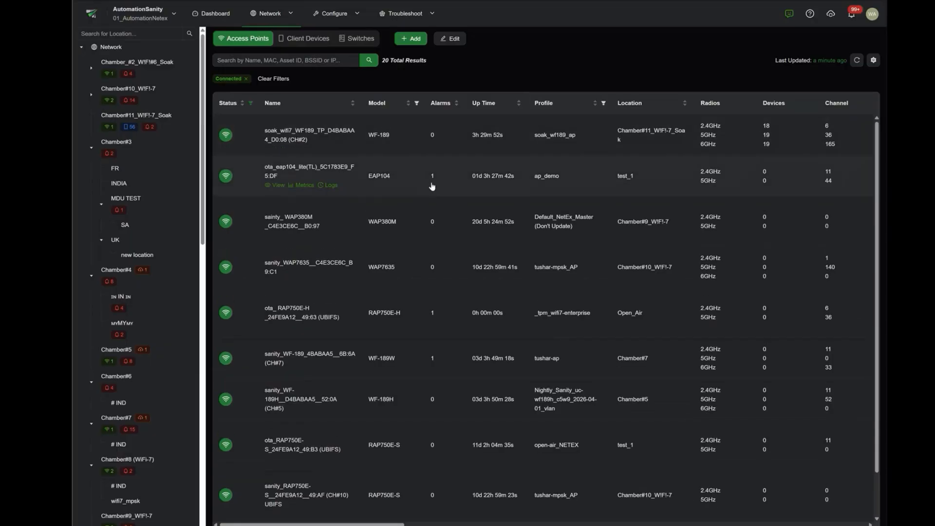
{"action": "scroll", "coordinate": [426, 190], "scroll_direction": "right", "scroll_amount": 5}
{"action": "mouse_move", "coordinate": [706, 241]}
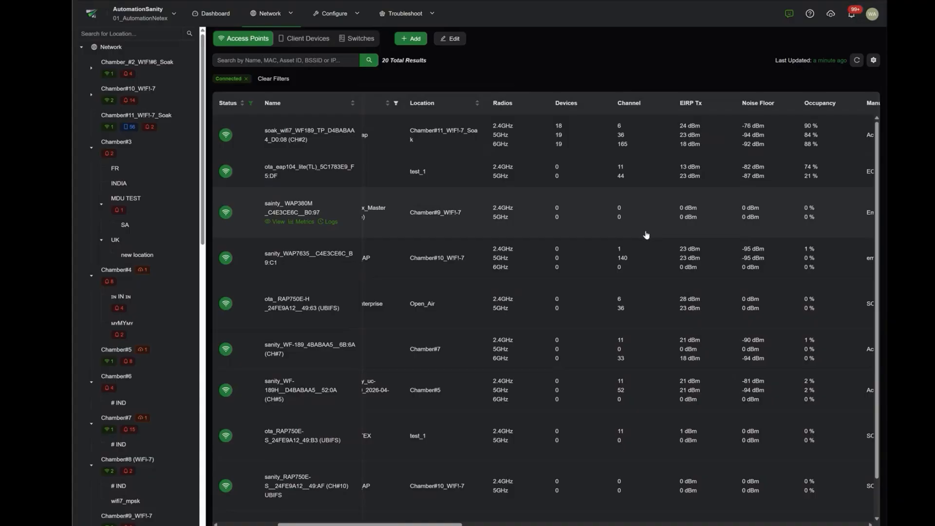
{"action": "scroll", "coordinate": [423, 214], "scroll_direction": "left", "scroll_amount": 5}
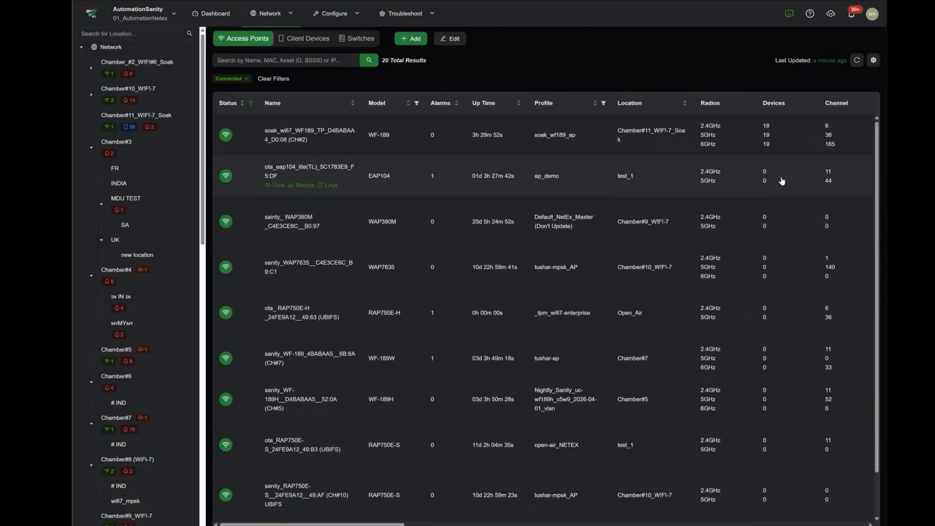
{"action": "scroll", "coordinate": [809, 191], "scroll_direction": "right", "scroll_amount": 5}
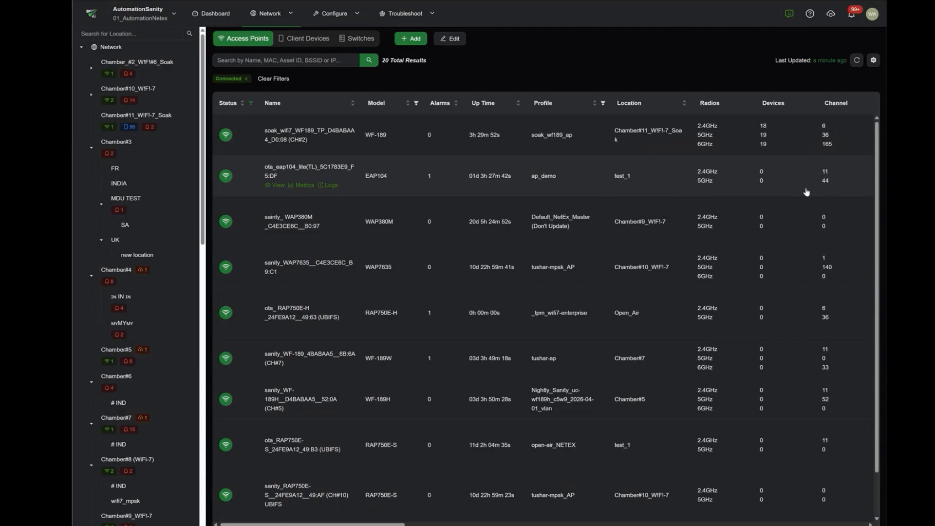
{"action": "scroll", "coordinate": [772, 195], "scroll_direction": "right", "scroll_amount": 10}
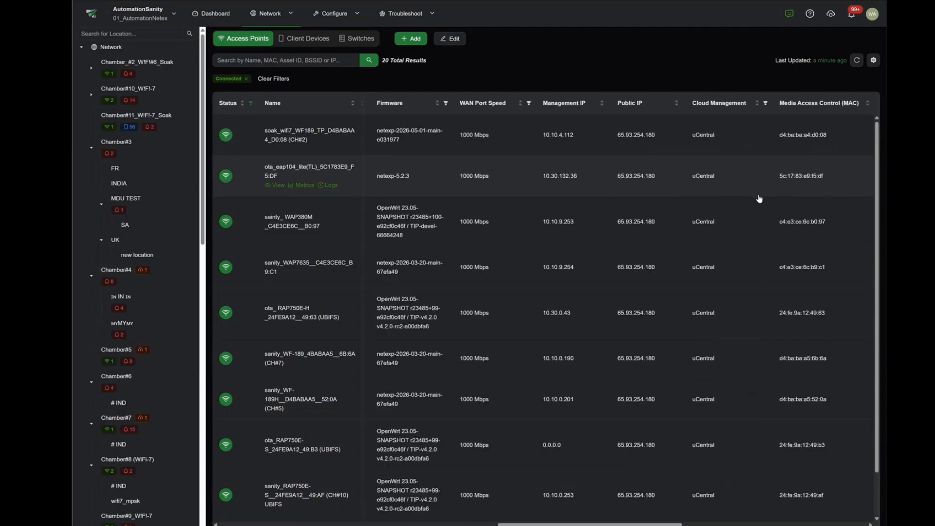
Step: Inspect the status page of the WF-189 soak access point and open the details of one client from its expanded clients list
{"action": "left_click", "coordinate": [451, 144]}
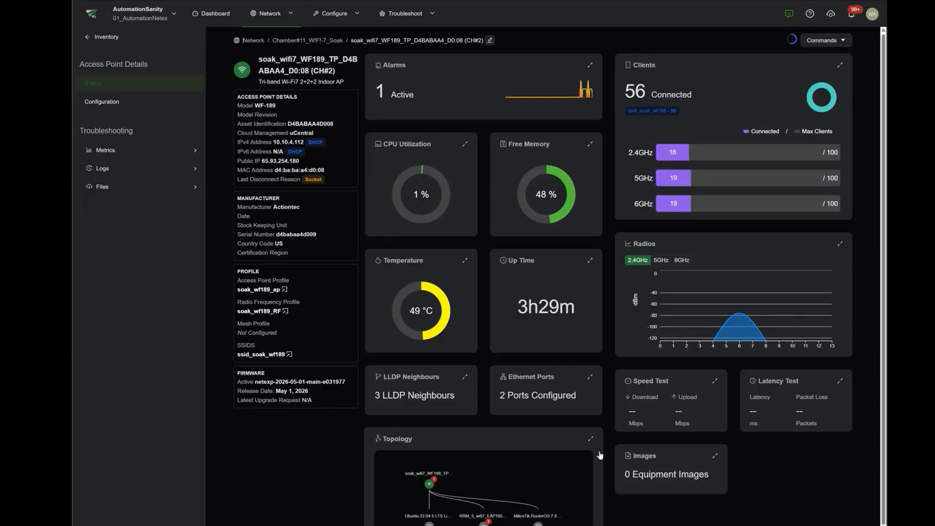
{"action": "scroll", "coordinate": [622, 436], "scroll_direction": "down", "scroll_amount": 1}
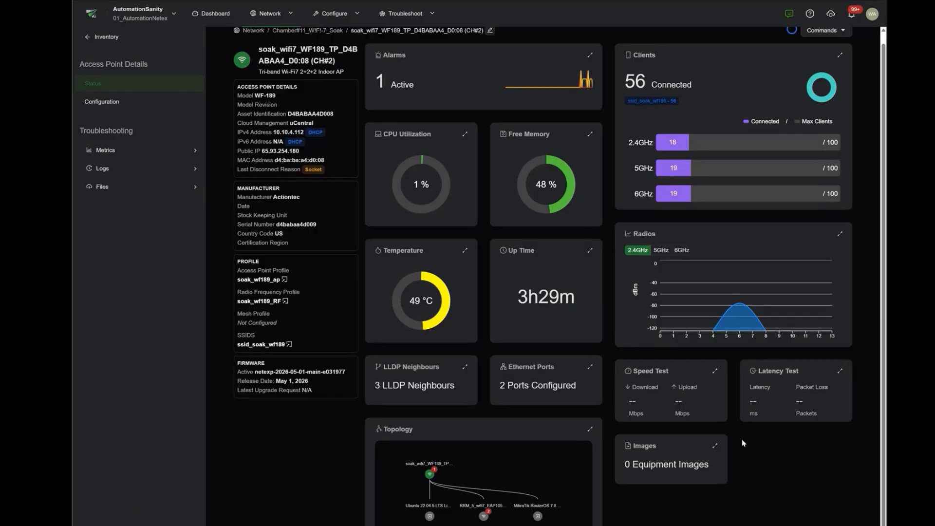
{"action": "left_click", "coordinate": [840, 55]}
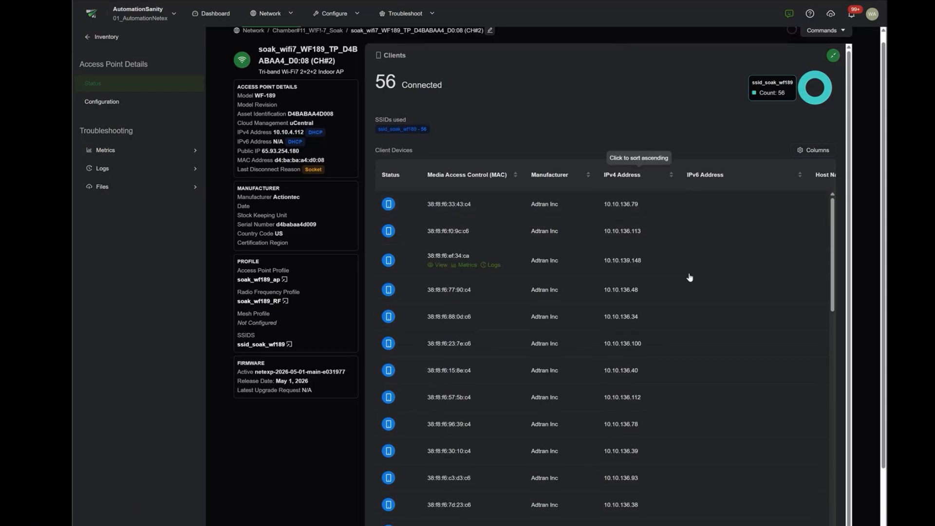
{"action": "left_click", "coordinate": [444, 391]}
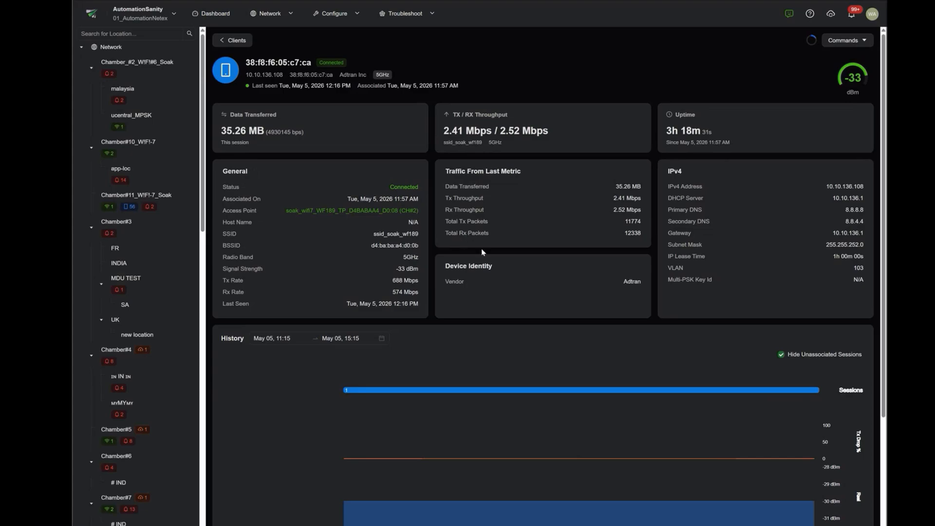
Step: Start adding a location in the locations configuration with "new location" as its parent
{"action": "left_click", "coordinate": [345, 16]}
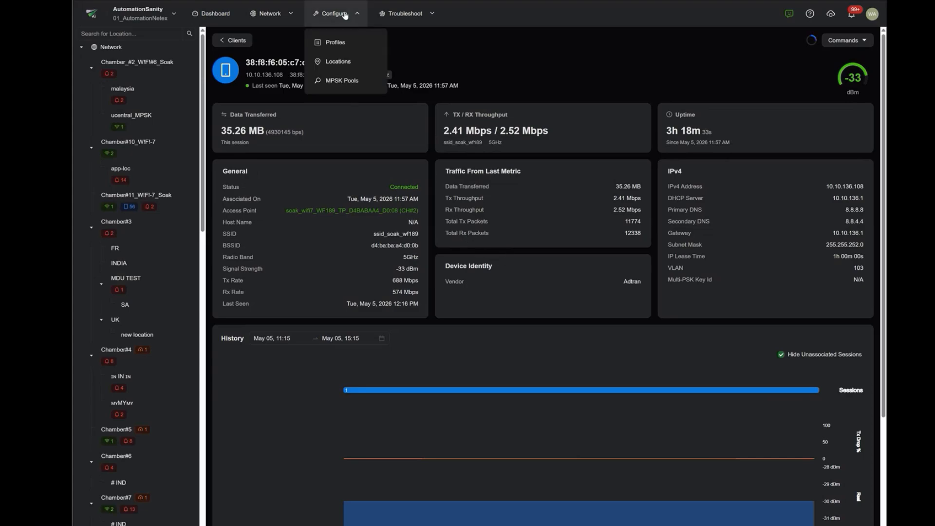
{"action": "left_click", "coordinate": [352, 71]}
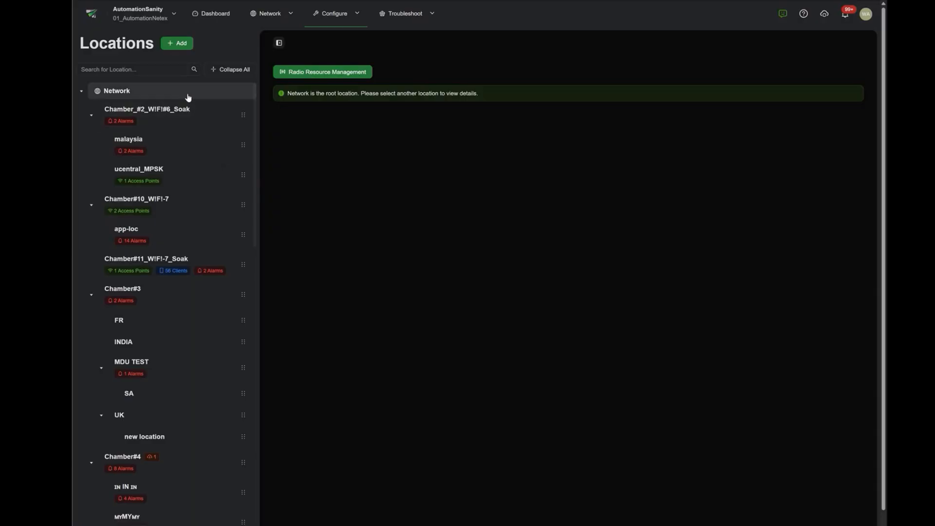
{"action": "left_click", "coordinate": [174, 44]}
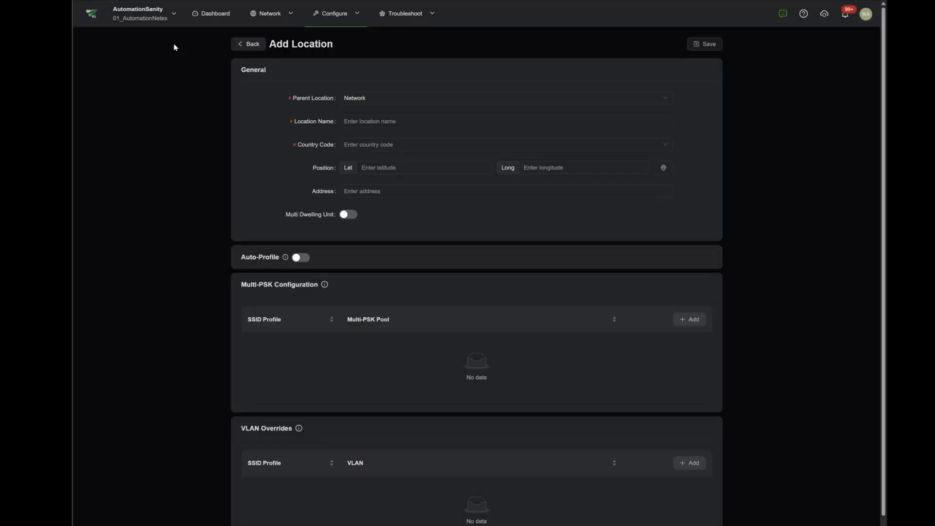
{"action": "left_click", "coordinate": [443, 103]}
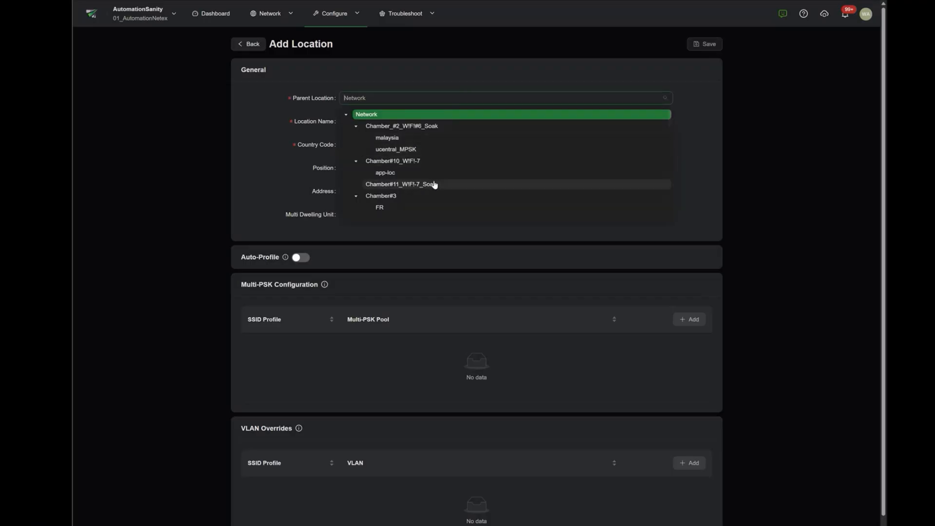
{"action": "scroll", "coordinate": [411, 193], "scroll_direction": "down", "scroll_amount": 2}
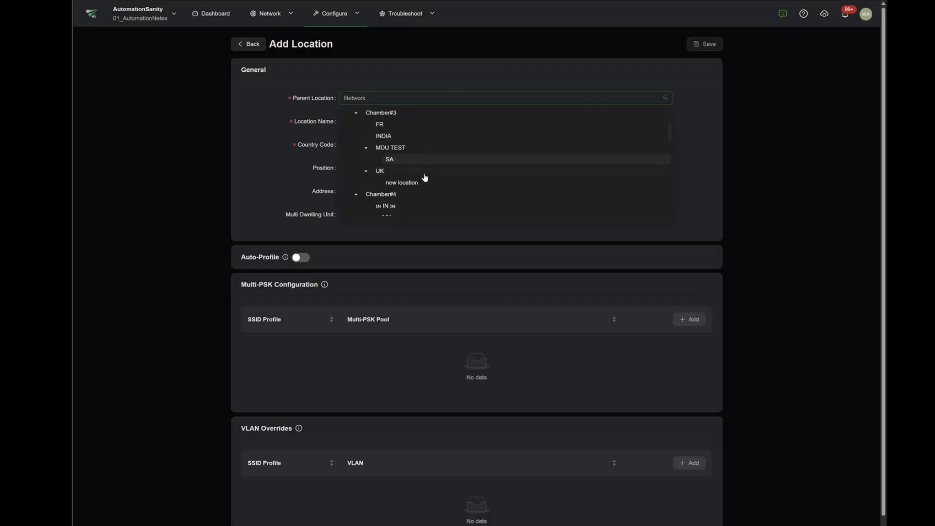
{"action": "left_click", "coordinate": [415, 183]}
Step: Name the location "new sub-location" and set its country code to United Kingdom
{"action": "type", "text": "ne"}
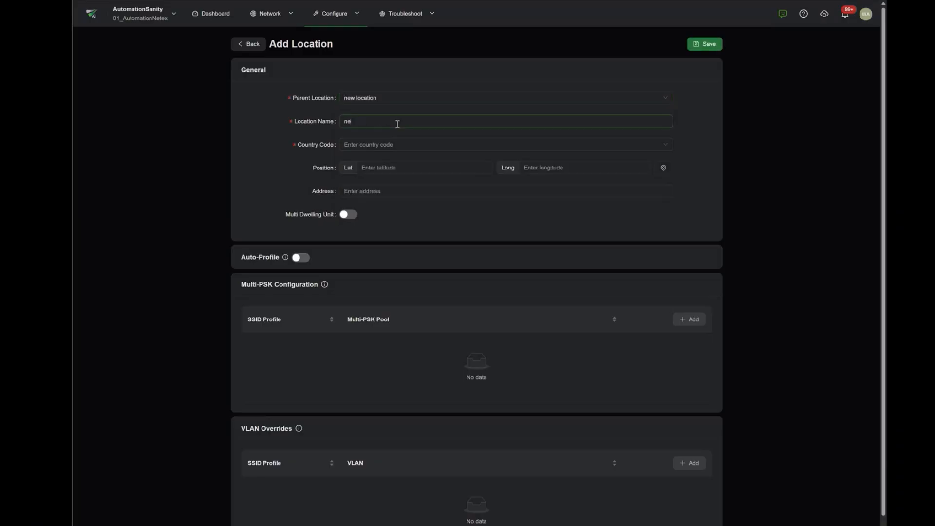
{"action": "type", "text": "w sub-location"}
{"action": "left_click", "coordinate": [407, 144]}
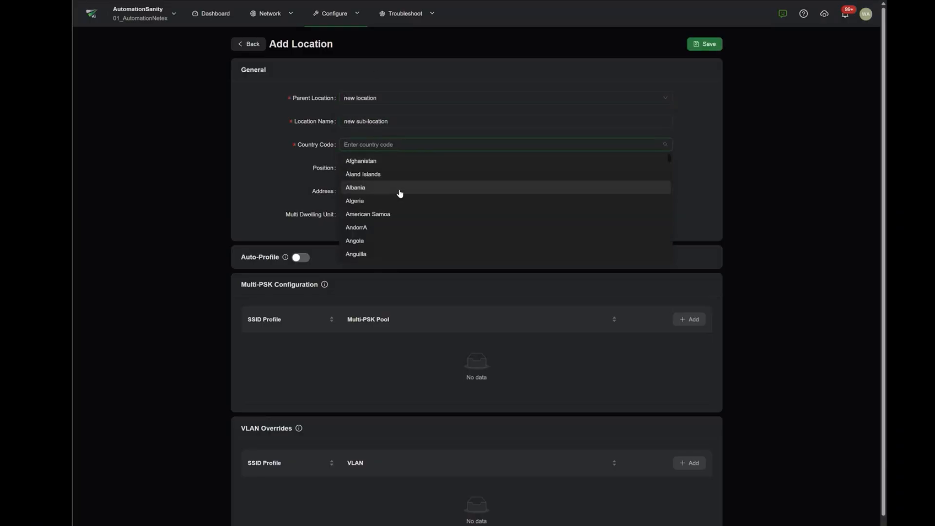
{"action": "type", "text": "un"}
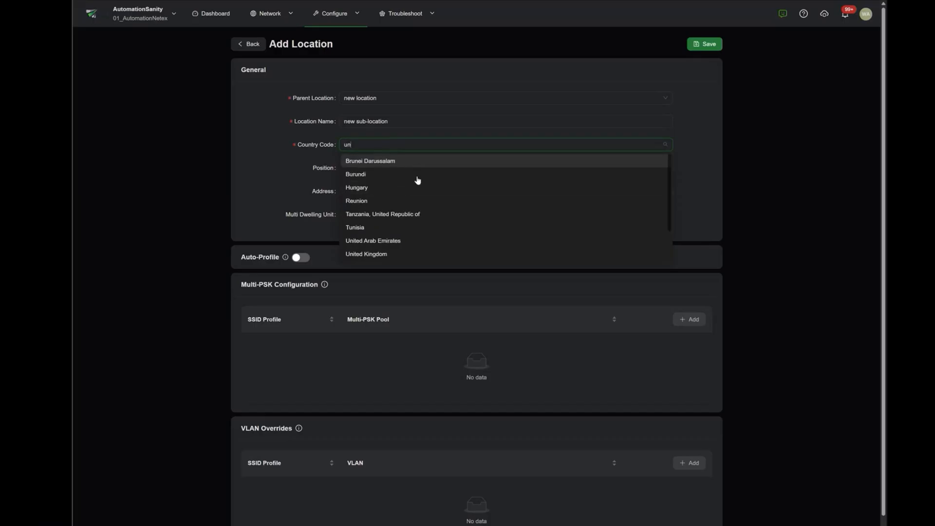
{"action": "left_click", "coordinate": [417, 253]}
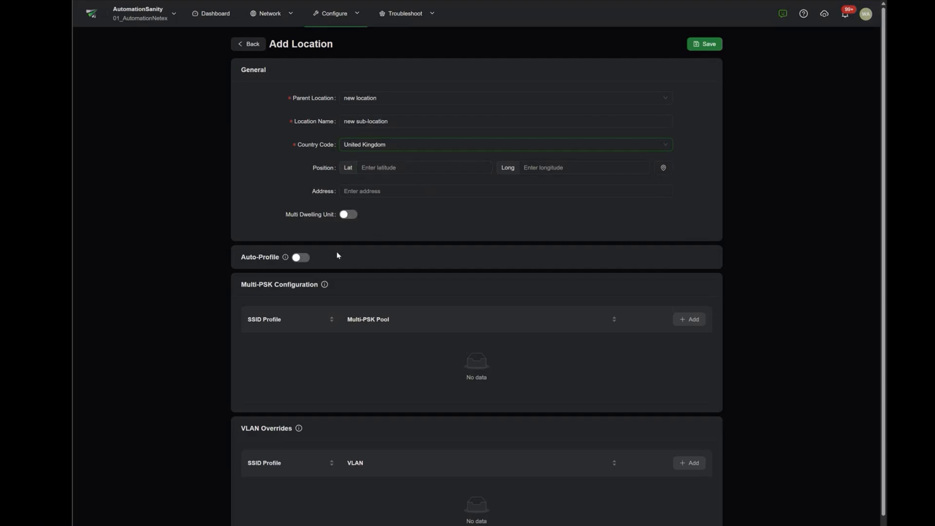
Step: Enable Auto-Profile for the location with tushar-ap as the default access point profile
{"action": "left_click", "coordinate": [300, 258]}
{"action": "left_click", "coordinate": [411, 308]}
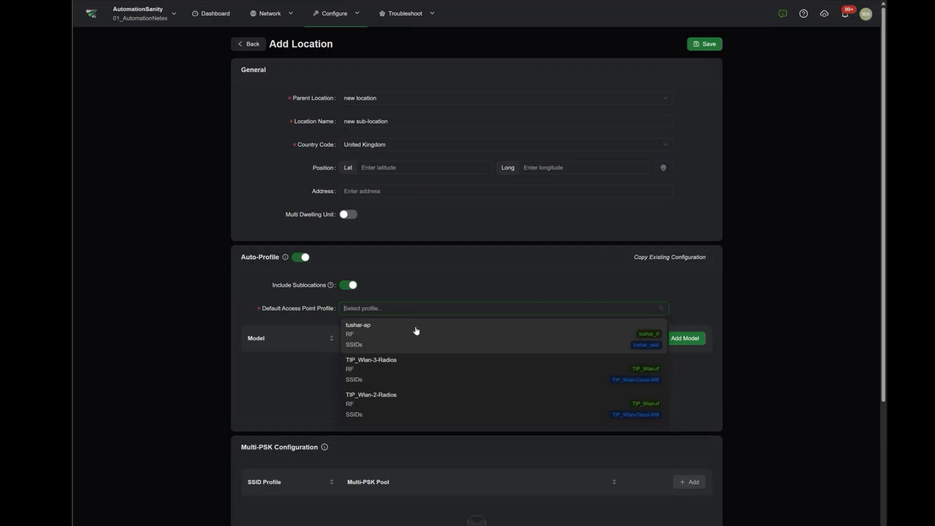
{"action": "left_click", "coordinate": [416, 331]}
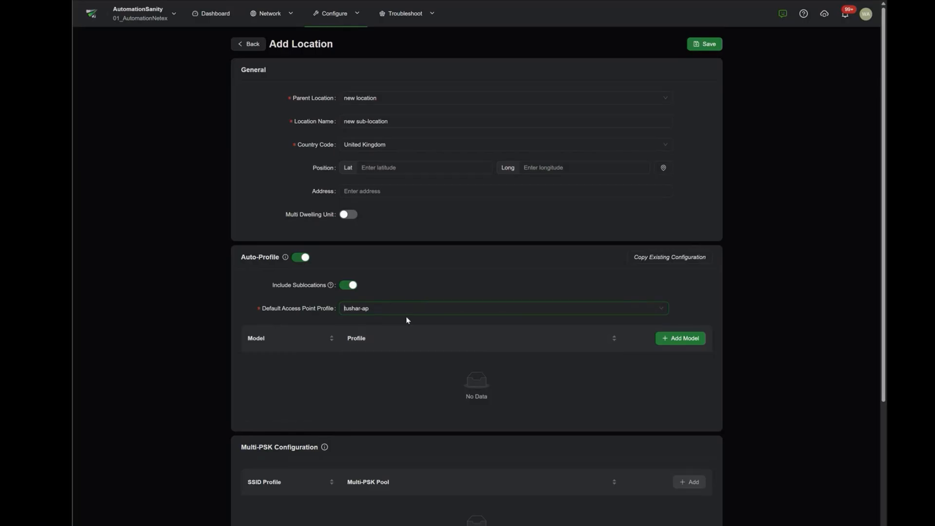
Step: Add custom model EAP101 with the dbg_PSK__c4w2_2023-11-24_vlan profile as an auto-profile target and save the location
{"action": "left_click", "coordinate": [674, 338]}
{"action": "left_click", "coordinate": [484, 73]}
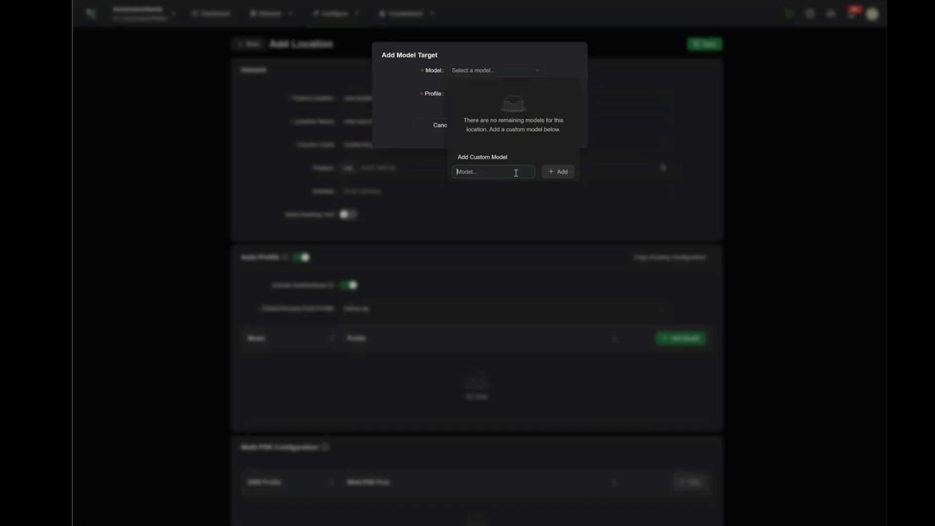
{"action": "type", "text": "EAP101"}
{"action": "left_click", "coordinate": [557, 172]}
{"action": "left_click", "coordinate": [488, 94]}
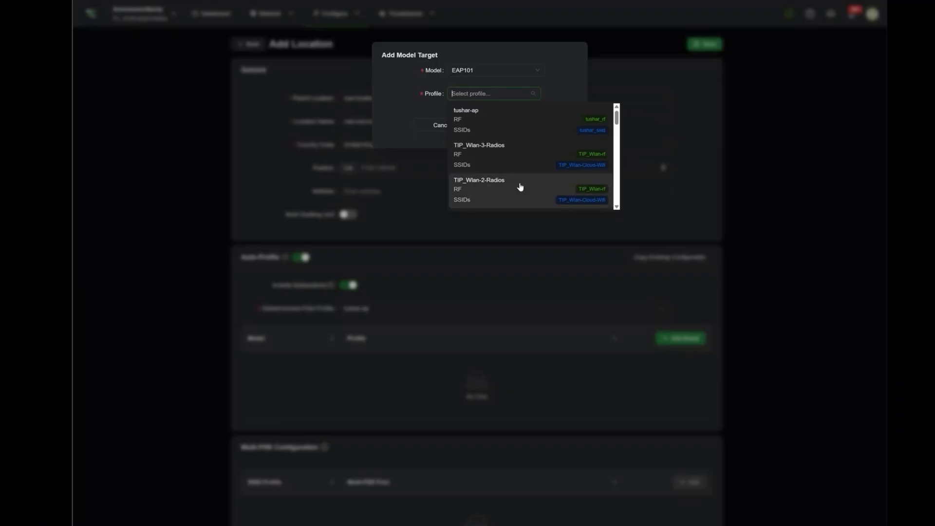
{"action": "scroll", "coordinate": [520, 190], "scroll_direction": "down", "scroll_amount": 5}
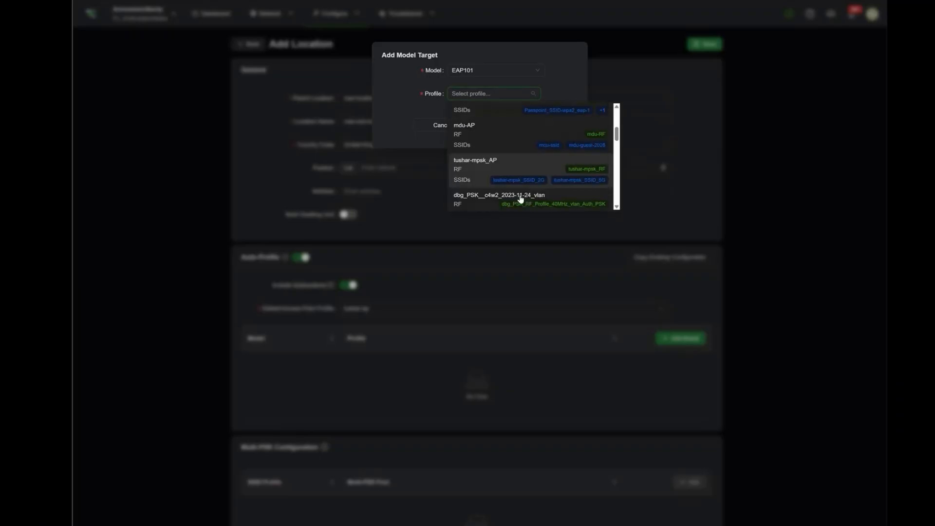
{"action": "left_click", "coordinate": [520, 197]}
{"action": "left_click", "coordinate": [529, 132]}
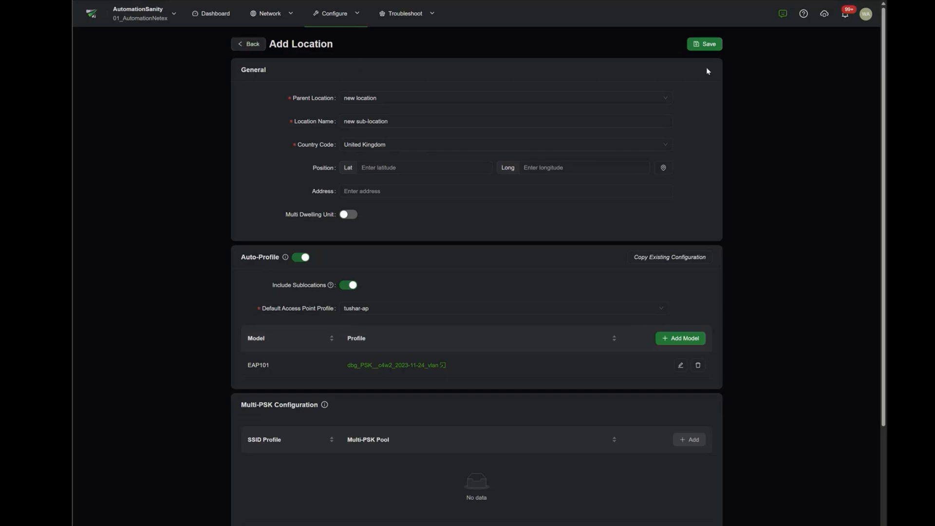
{"action": "left_click", "coordinate": [713, 45]}
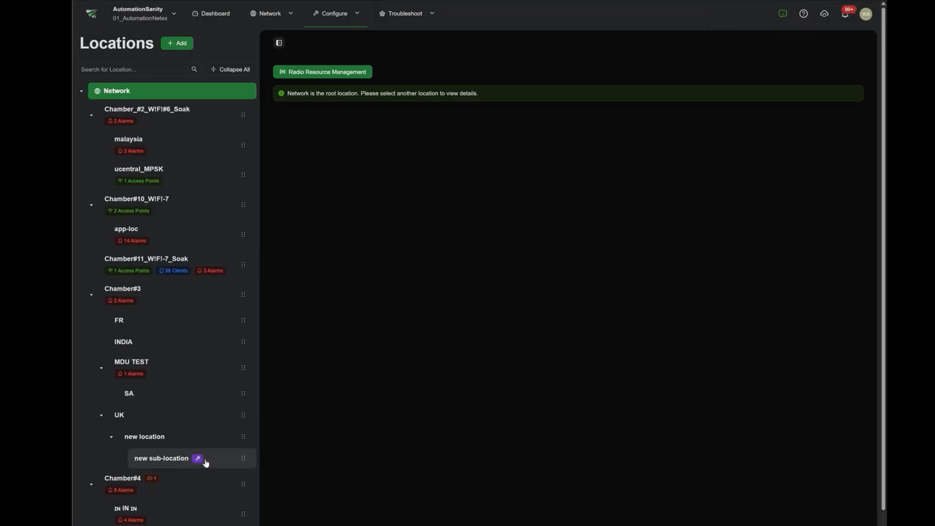
Step: Open the details of new sub-location to examine its auto-profile settings
{"action": "left_click", "coordinate": [181, 464]}
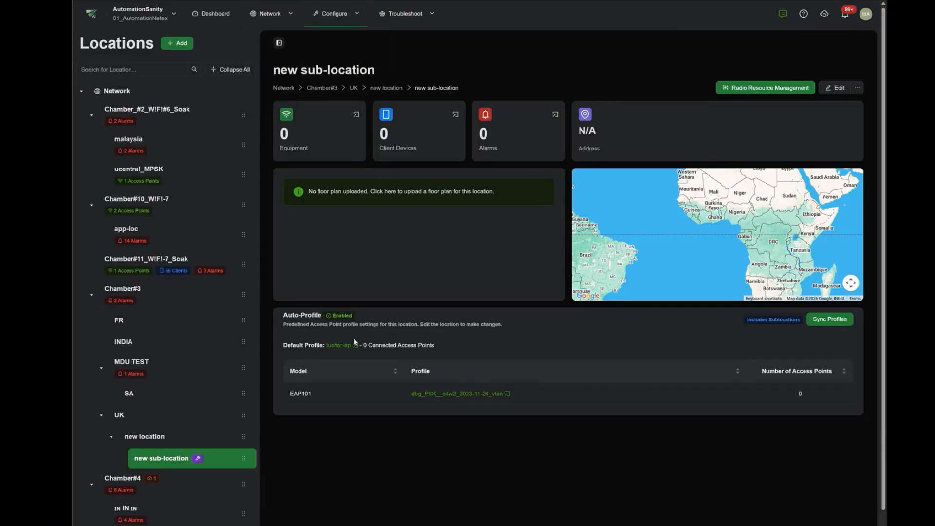
Step: Start adding a new Access Point profile in the profiles configuration
{"action": "mouse_move", "coordinate": [337, 17]}
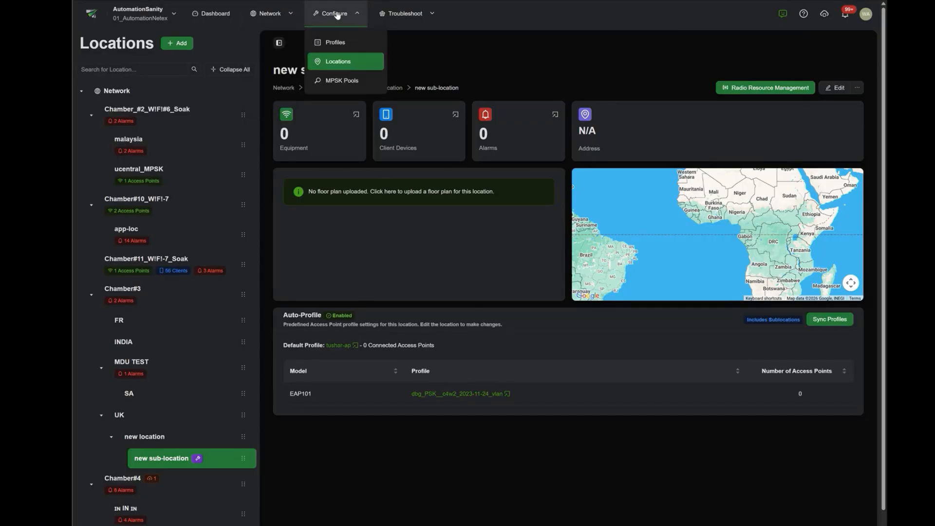
{"action": "left_click", "coordinate": [334, 43]}
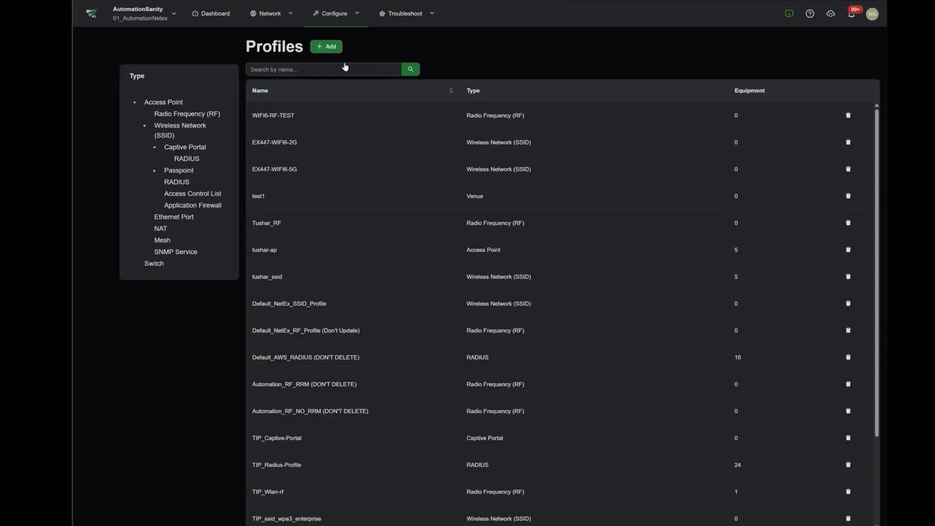
{"action": "left_click", "coordinate": [176, 105]}
{"action": "left_click", "coordinate": [336, 47]}
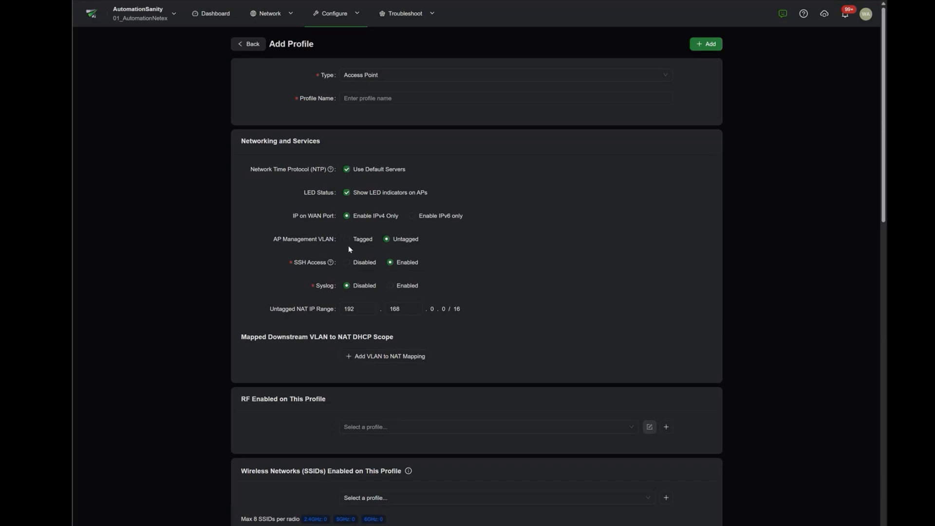
Step: Set WIFI6-RF-TEST as the RF profile enabled on the new access point profile
{"action": "scroll", "coordinate": [390, 254], "scroll_direction": "down", "scroll_amount": 2}
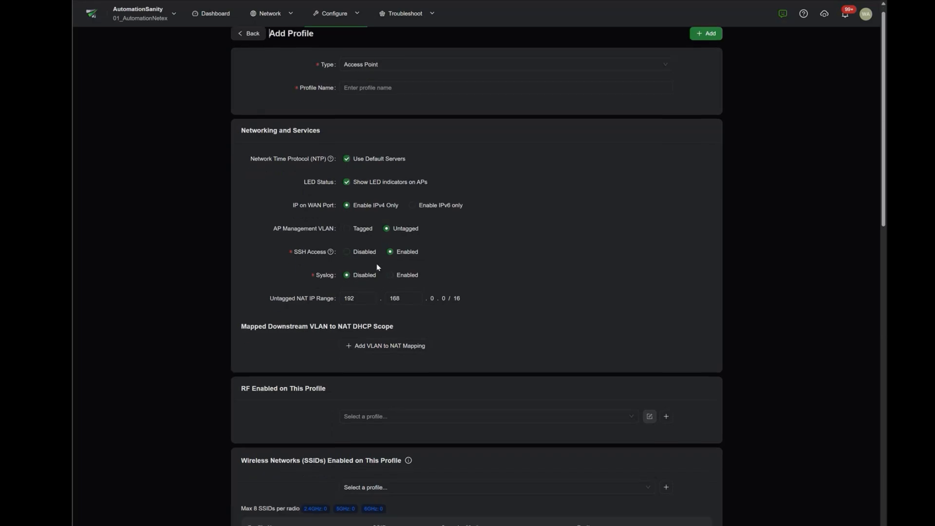
{"action": "scroll", "coordinate": [423, 272], "scroll_direction": "down", "scroll_amount": 2}
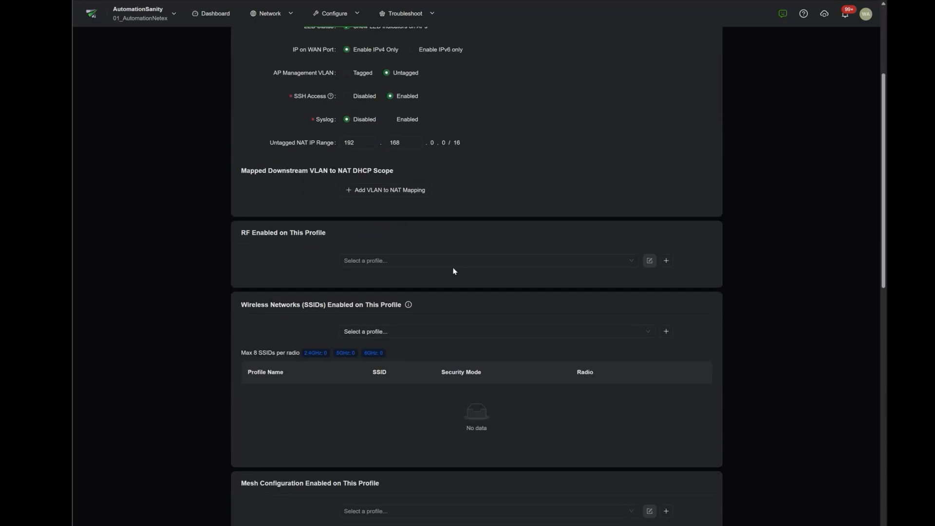
{"action": "left_click", "coordinate": [455, 264]}
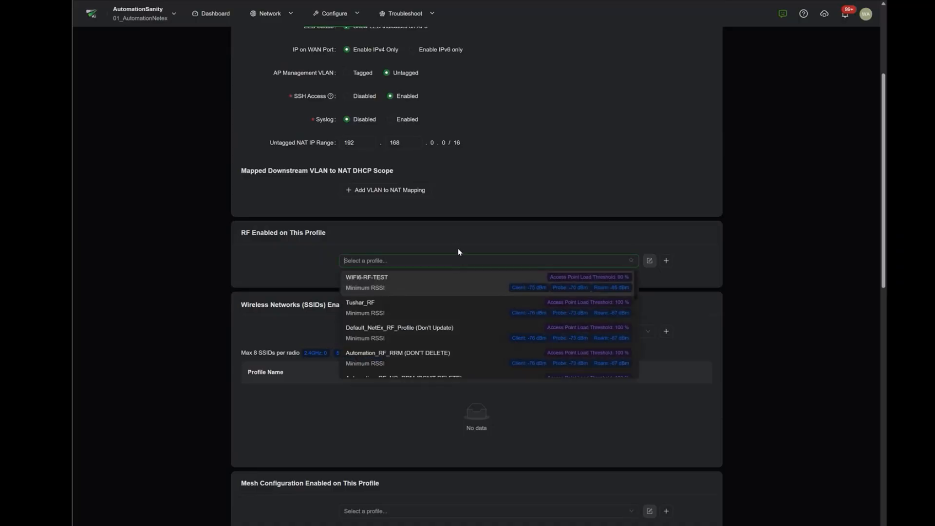
{"action": "left_click", "coordinate": [458, 284]}
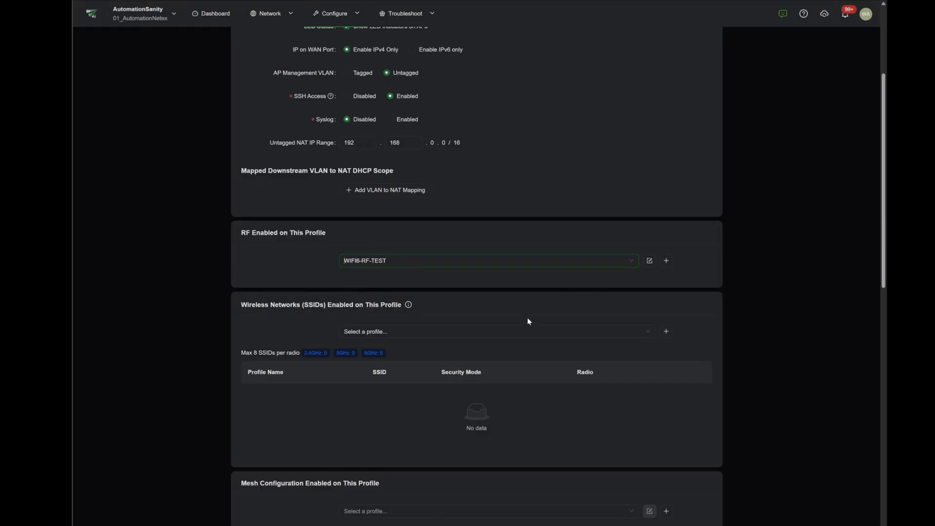
Step: Open the WIFI6-RF-TEST profile for editing and enable auto channel exclusions under Radio Resource Management
{"action": "left_click", "coordinate": [649, 261]}
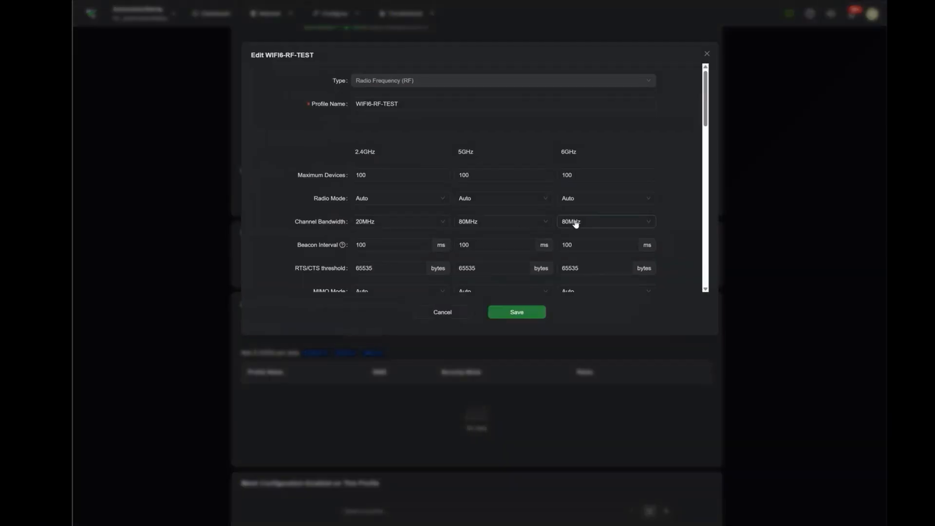
{"action": "scroll", "coordinate": [575, 223], "scroll_direction": "down", "scroll_amount": 5}
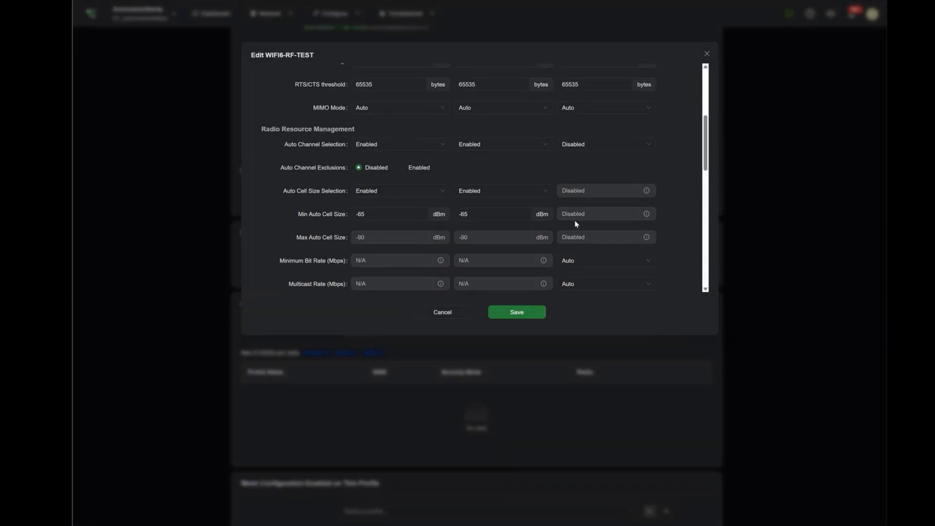
{"action": "scroll", "coordinate": [575, 223], "scroll_direction": "up", "scroll_amount": 3}
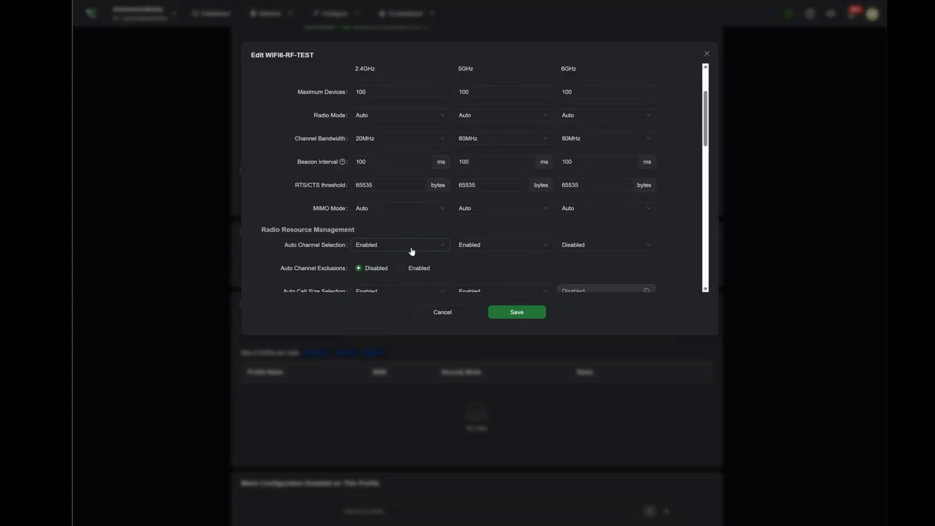
{"action": "scroll", "coordinate": [412, 251], "scroll_direction": "down", "scroll_amount": 1}
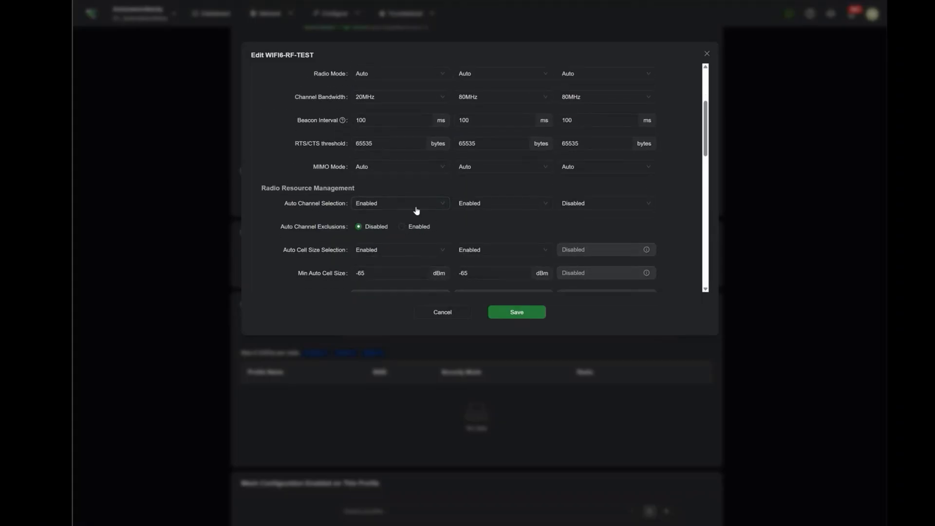
{"action": "left_click", "coordinate": [402, 226]}
{"action": "scroll", "coordinate": [443, 238], "scroll_direction": "down", "scroll_amount": 3}
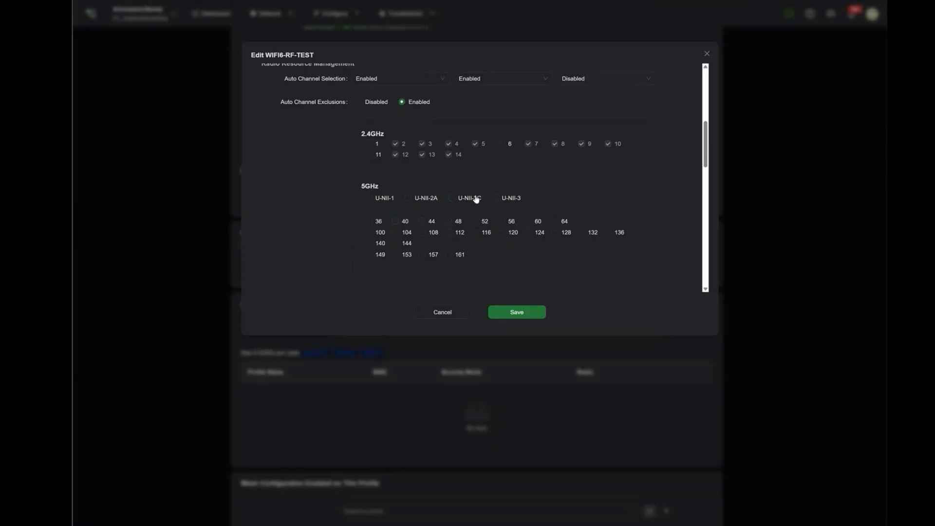
Step: Mark 5 GHz channels 116, 120, 124 and 128 as auto channel exclusions
{"action": "left_click", "coordinate": [453, 198]}
{"action": "left_click", "coordinate": [409, 199]}
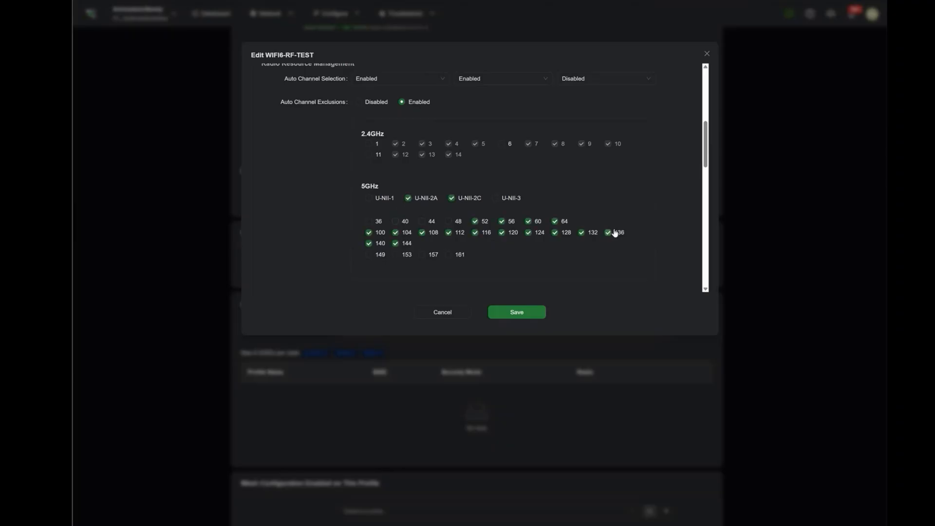
{"action": "left_click", "coordinate": [452, 199]}
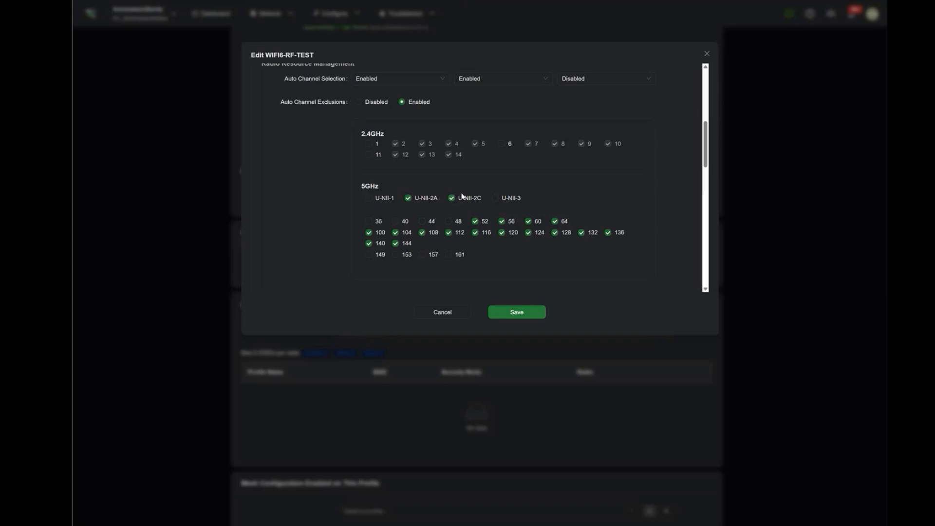
{"action": "left_click", "coordinate": [530, 233]}
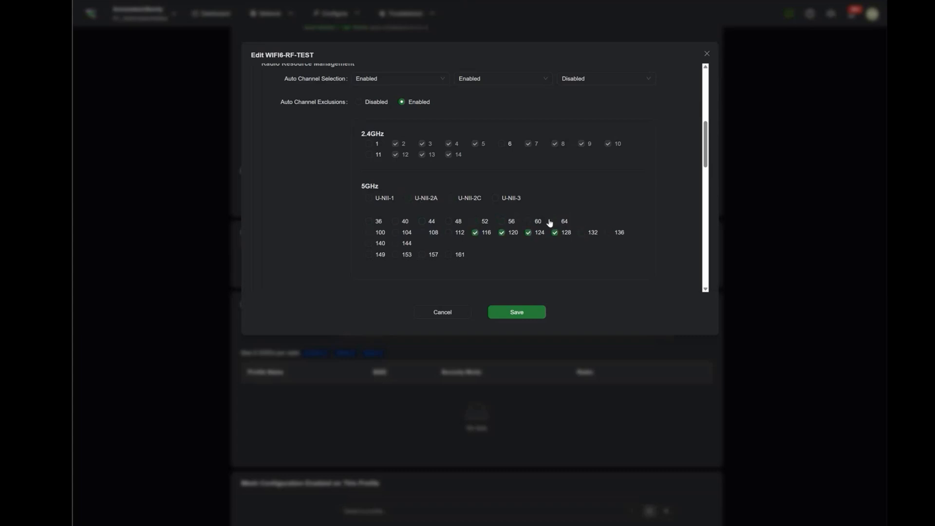
Step: Disable auto channel selection for the 5 GHz radio in the RF profile
{"action": "scroll", "coordinate": [527, 233], "scroll_direction": "down", "scroll_amount": 1}
{"action": "scroll", "coordinate": [527, 232], "scroll_direction": "down", "scroll_amount": 3}
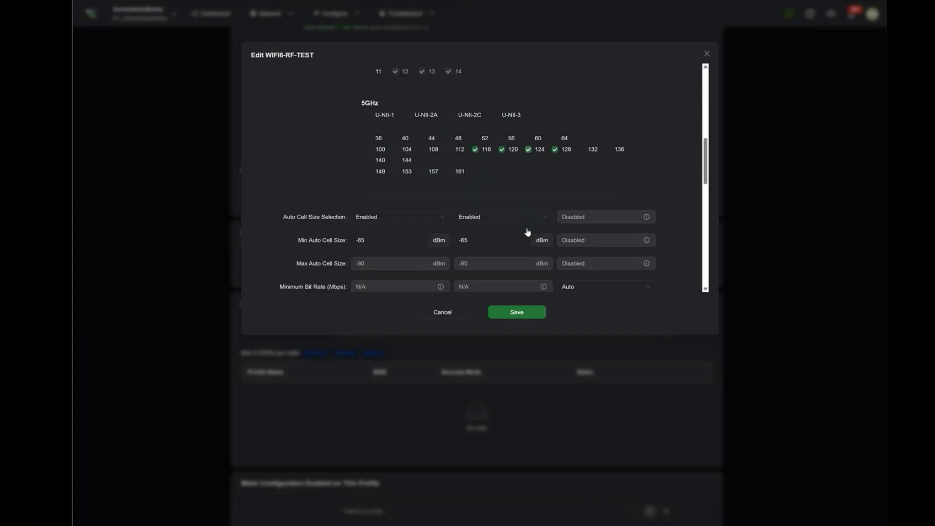
{"action": "scroll", "coordinate": [513, 193], "scroll_direction": "up", "scroll_amount": 4}
{"action": "scroll", "coordinate": [515, 195], "scroll_direction": "up", "scroll_amount": 5}
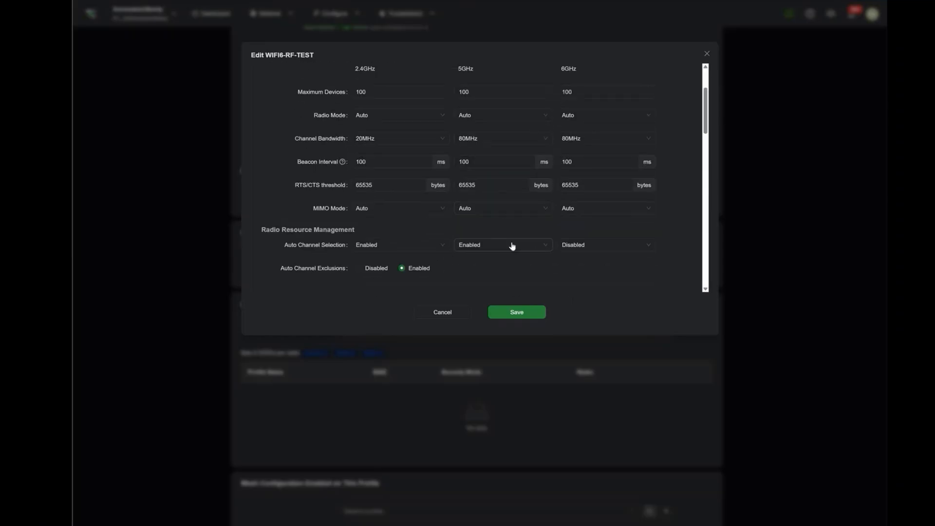
{"action": "left_click", "coordinate": [512, 246]}
{"action": "left_click", "coordinate": [526, 274]}
{"action": "scroll", "coordinate": [528, 278], "scroll_direction": "down", "scroll_amount": 3}
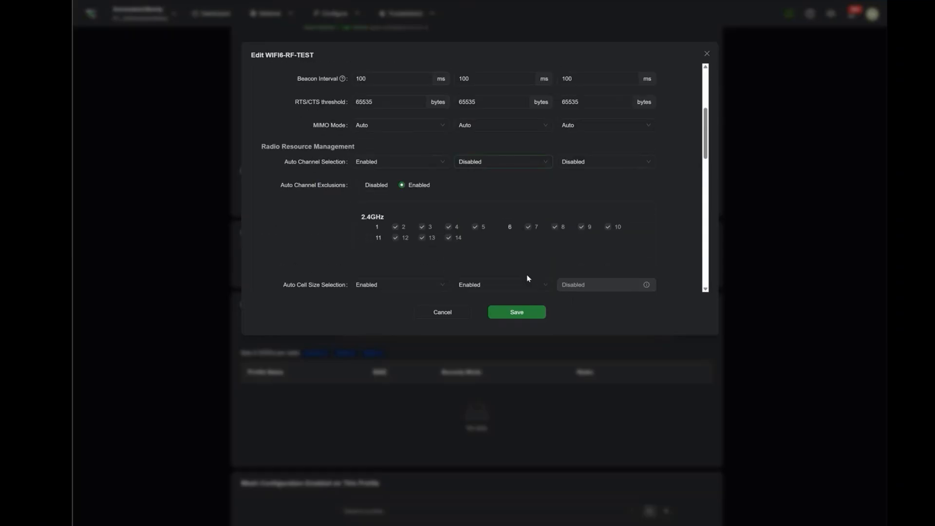
{"action": "scroll", "coordinate": [524, 276], "scroll_direction": "down", "scroll_amount": 1}
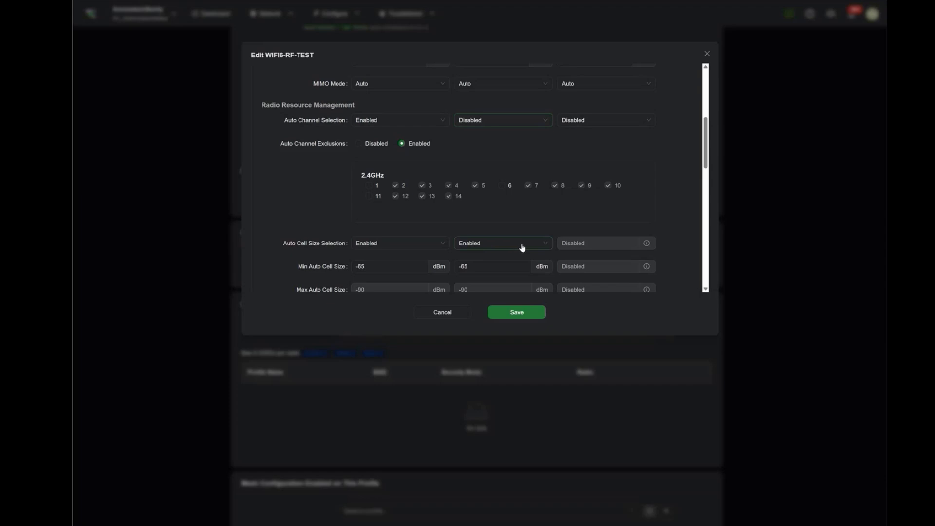
Step: Examine the RF profile's channel hop and client steering settings and discard the profile edits
{"action": "scroll", "coordinate": [522, 248], "scroll_direction": "down", "scroll_amount": 15}
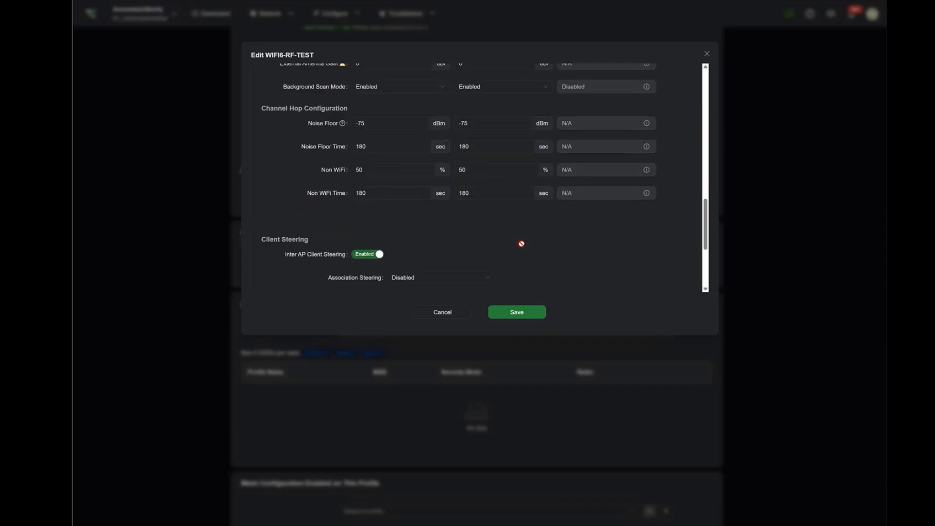
{"action": "scroll", "coordinate": [521, 243], "scroll_direction": "down", "scroll_amount": 4}
{"action": "scroll", "coordinate": [514, 252], "scroll_direction": "down", "scroll_amount": 3}
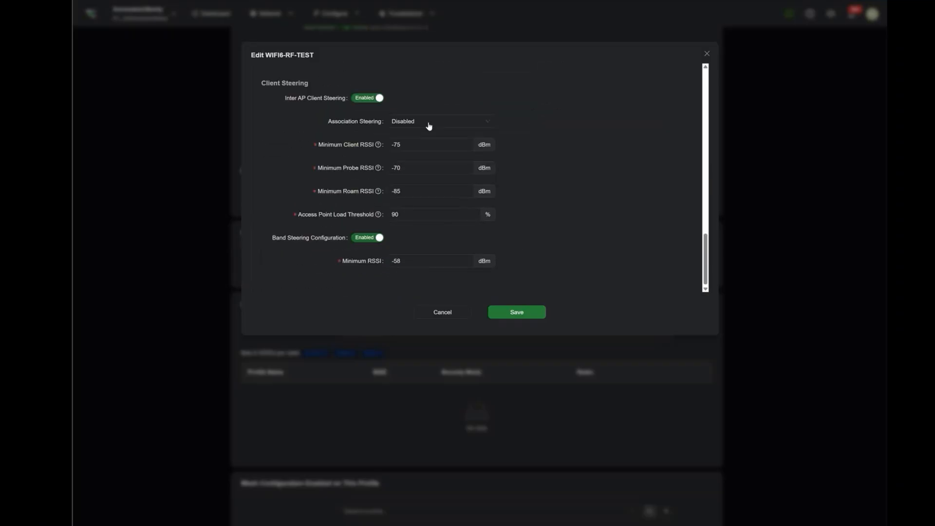
{"action": "left_click", "coordinate": [444, 317]}
{"action": "left_click", "coordinate": [542, 95]}
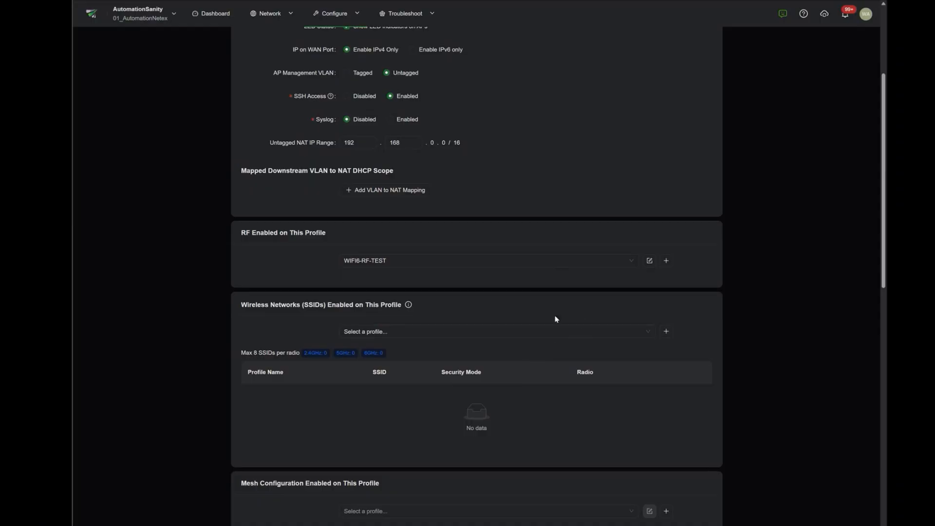
Step: Add TIP_ssid_wpa3_enterprise to the wireless networks enabled on the access point profile
{"action": "scroll", "coordinate": [558, 322], "scroll_direction": "down", "scroll_amount": 1}
{"action": "left_click", "coordinate": [646, 290]}
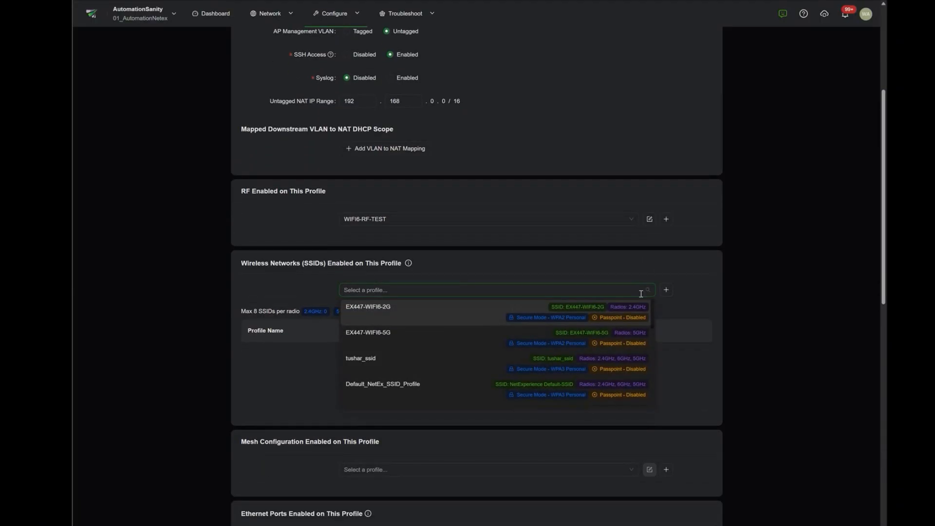
{"action": "scroll", "coordinate": [489, 366], "scroll_direction": "down", "scroll_amount": 1}
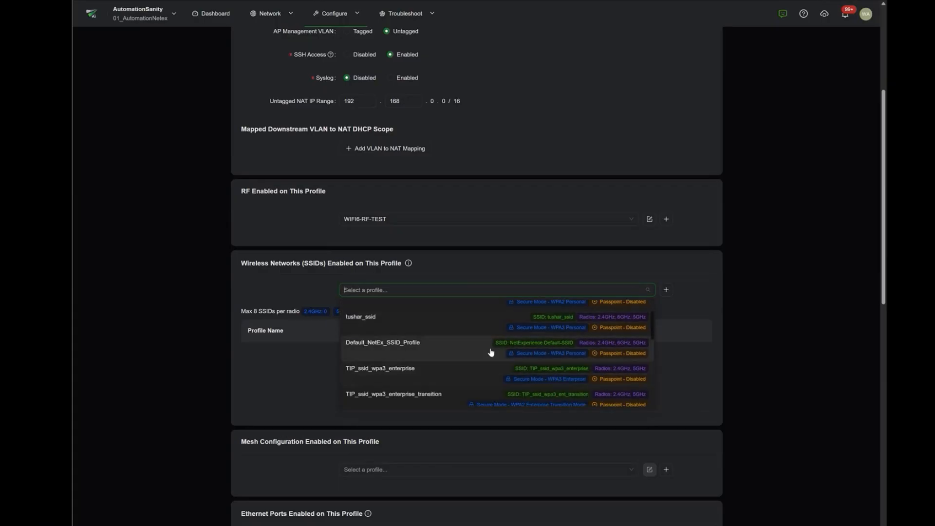
{"action": "left_click", "coordinate": [487, 374]}
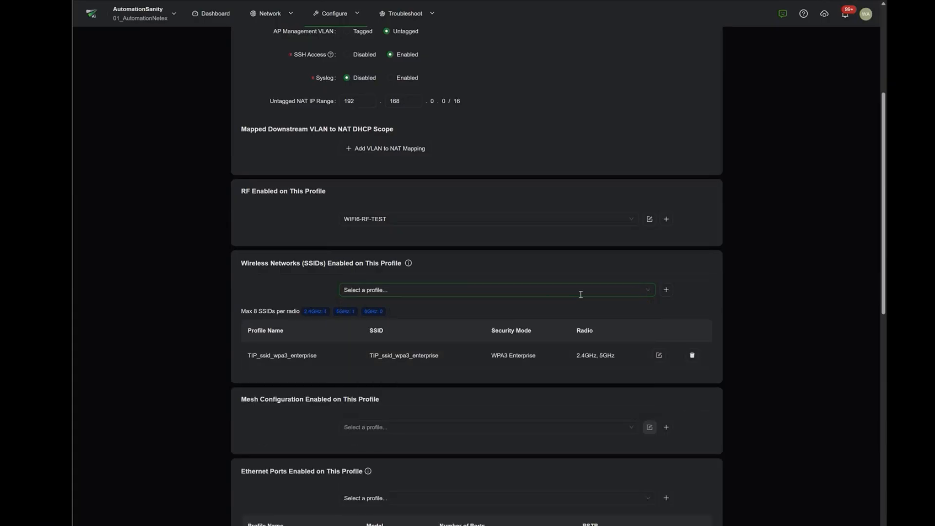
Step: Open the TIP_ssid_wpa3_enterprise profile for editing and examine the available security and encryption modes
{"action": "left_click", "coordinate": [659, 355]}
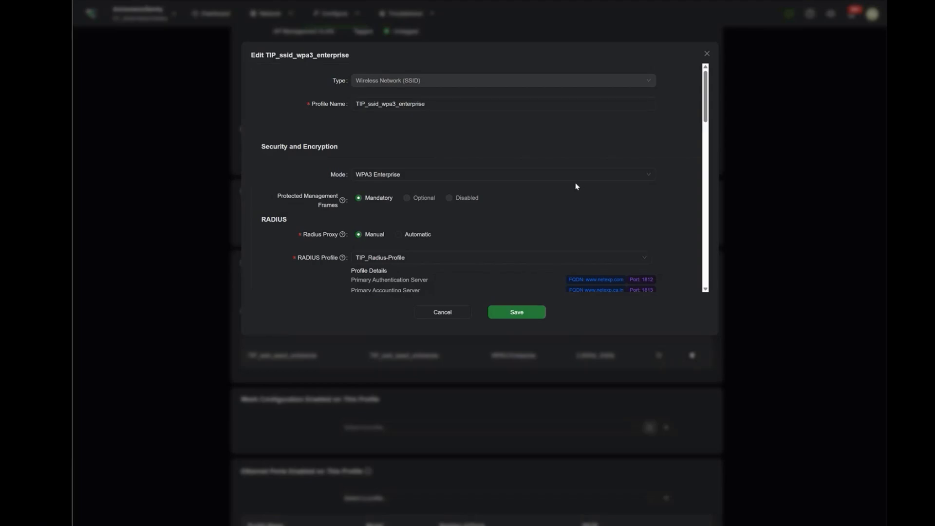
{"action": "left_click", "coordinate": [493, 181]}
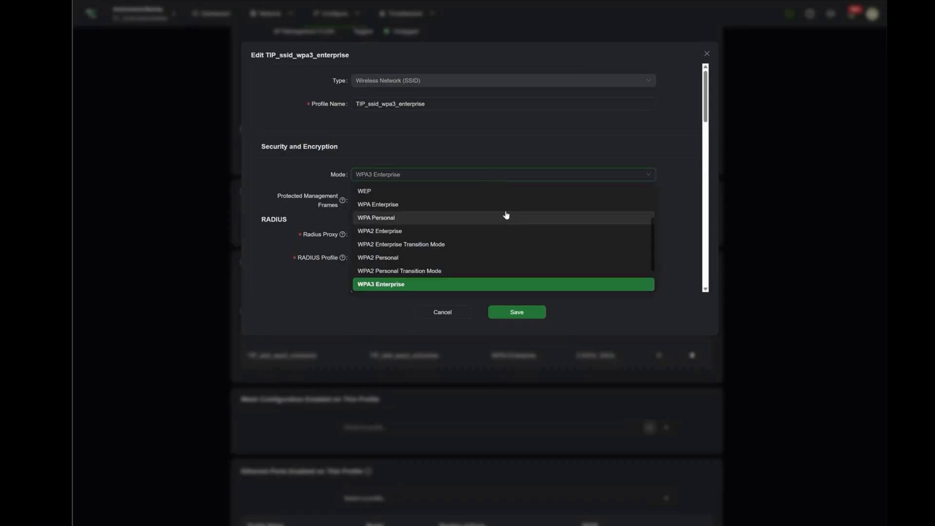
{"action": "scroll", "coordinate": [509, 210], "scroll_direction": "up", "scroll_amount": 3}
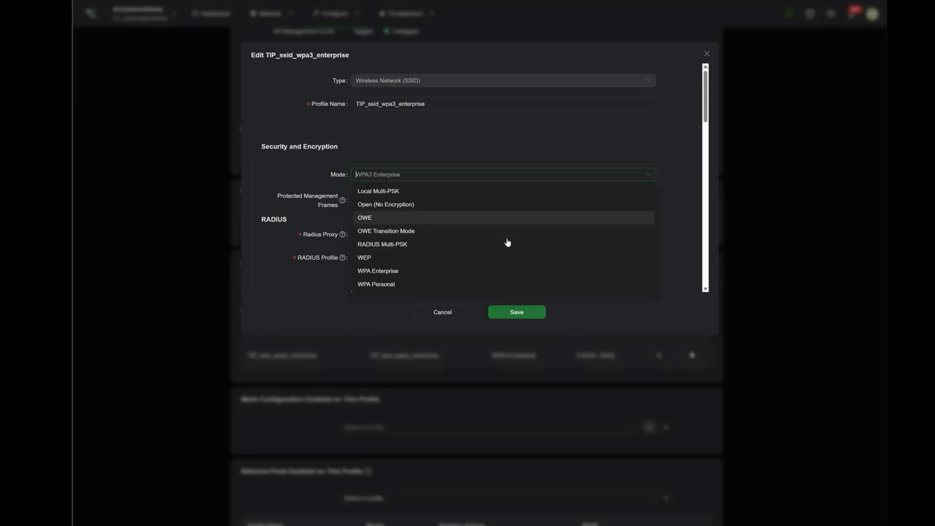
{"action": "scroll", "coordinate": [509, 267], "scroll_direction": "down", "scroll_amount": 1}
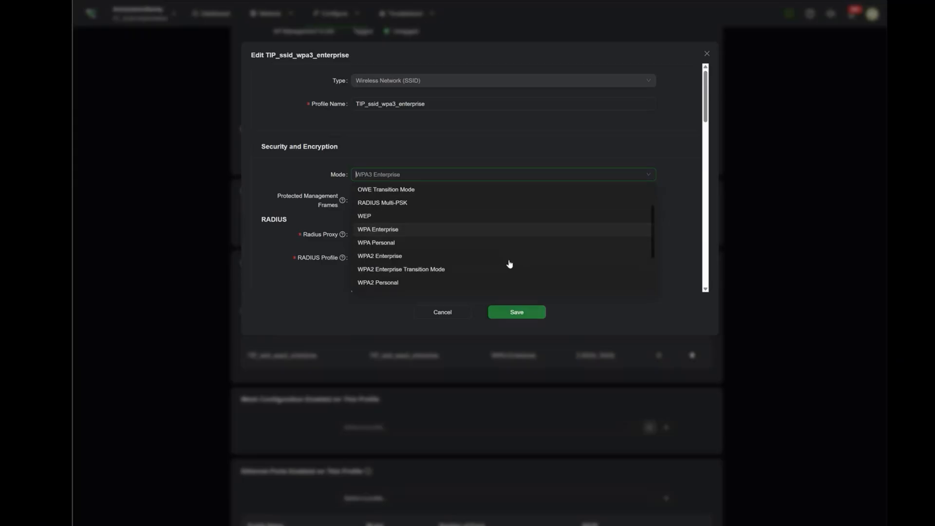
{"action": "scroll", "coordinate": [509, 264], "scroll_direction": "down", "scroll_amount": 2}
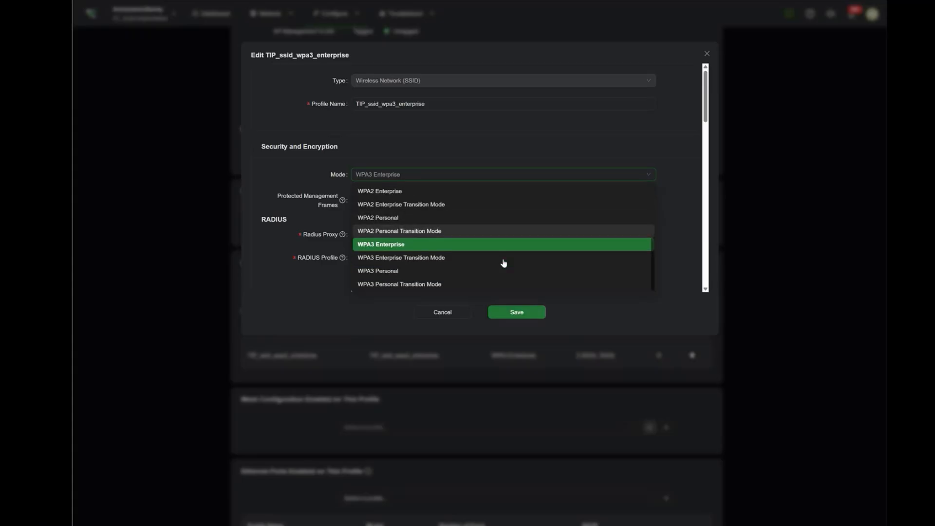
{"action": "scroll", "coordinate": [504, 263], "scroll_direction": "up", "scroll_amount": 2}
{"action": "scroll", "coordinate": [505, 226], "scroll_direction": "up", "scroll_amount": 1}
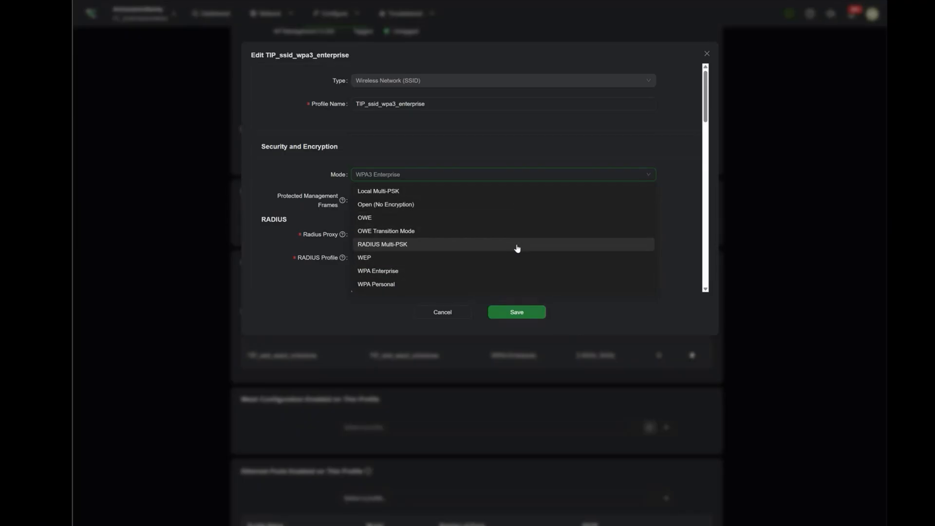
{"action": "left_click", "coordinate": [506, 162]}
Step: Examine the SSID's RADIUS settings and the RADIUS profiles available for it
{"action": "scroll", "coordinate": [430, 217], "scroll_direction": "down", "scroll_amount": 1}
{"action": "scroll", "coordinate": [438, 180], "scroll_direction": "down", "scroll_amount": 1}
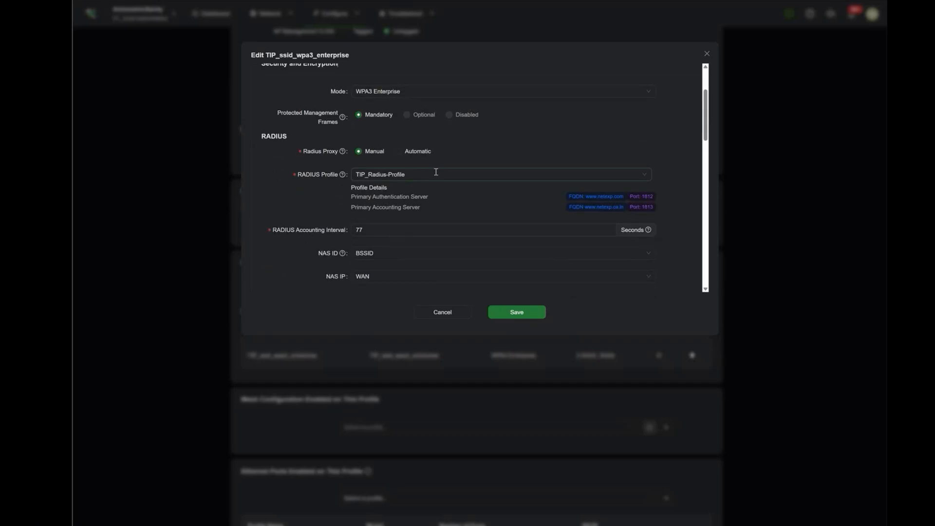
{"action": "left_click", "coordinate": [413, 174]}
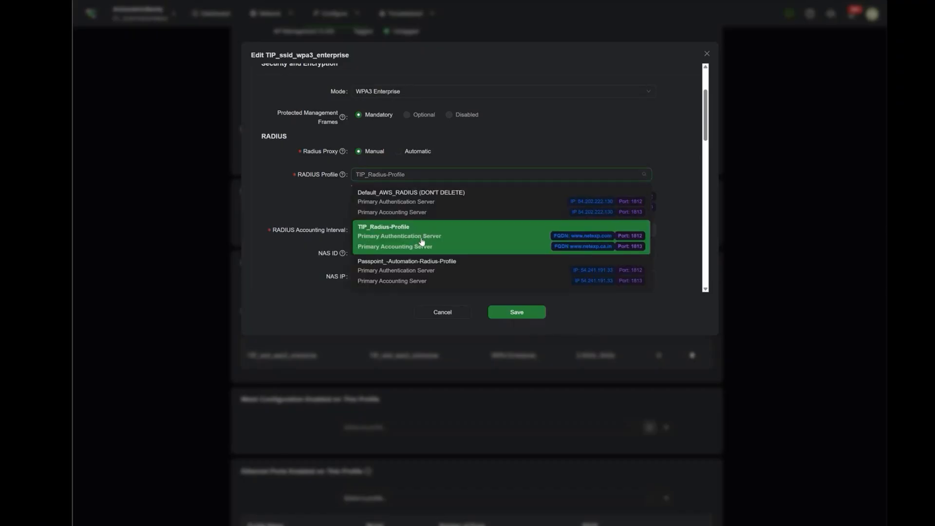
{"action": "left_click", "coordinate": [576, 142]}
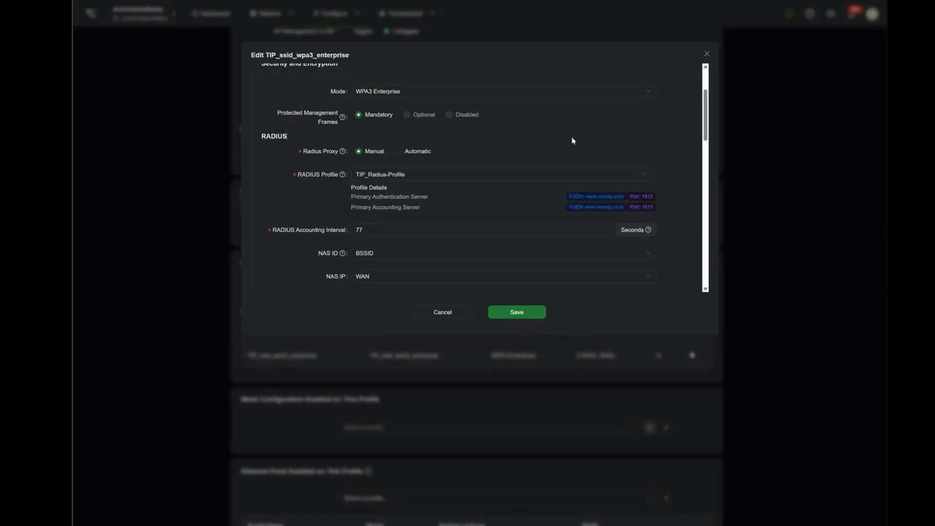
Step: Switch the SSID's security mode to WPA3 Personal and examine its security key and RADIUS settings
{"action": "scroll", "coordinate": [565, 161], "scroll_direction": "down", "scroll_amount": 1}
{"action": "scroll", "coordinate": [429, 141], "scroll_direction": "up", "scroll_amount": 2}
{"action": "left_click", "coordinate": [436, 139]}
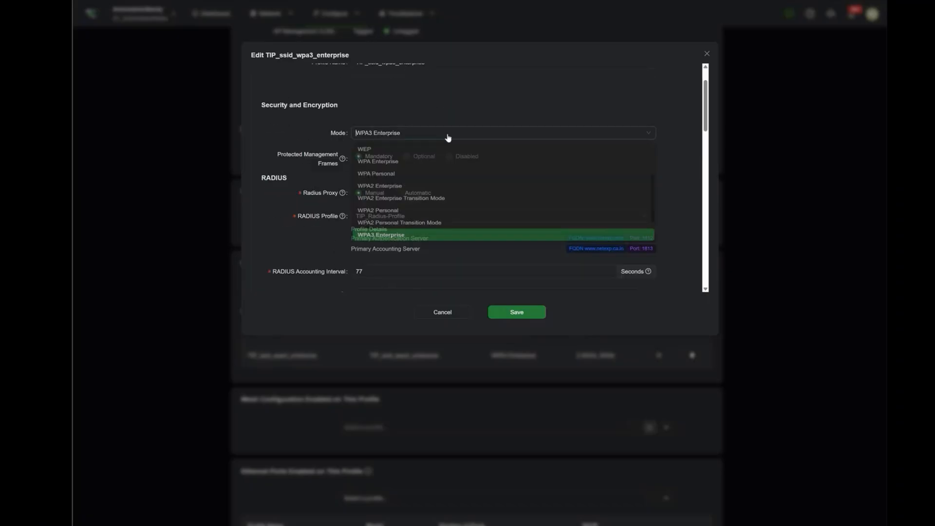
{"action": "scroll", "coordinate": [457, 233], "scroll_direction": "down", "scroll_amount": 1}
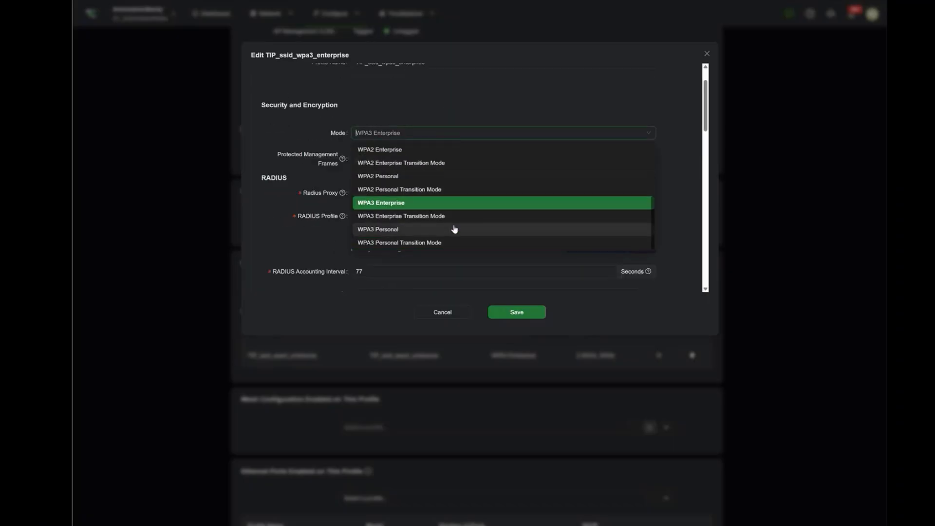
{"action": "left_click", "coordinate": [455, 230]}
{"action": "left_click", "coordinate": [426, 157]}
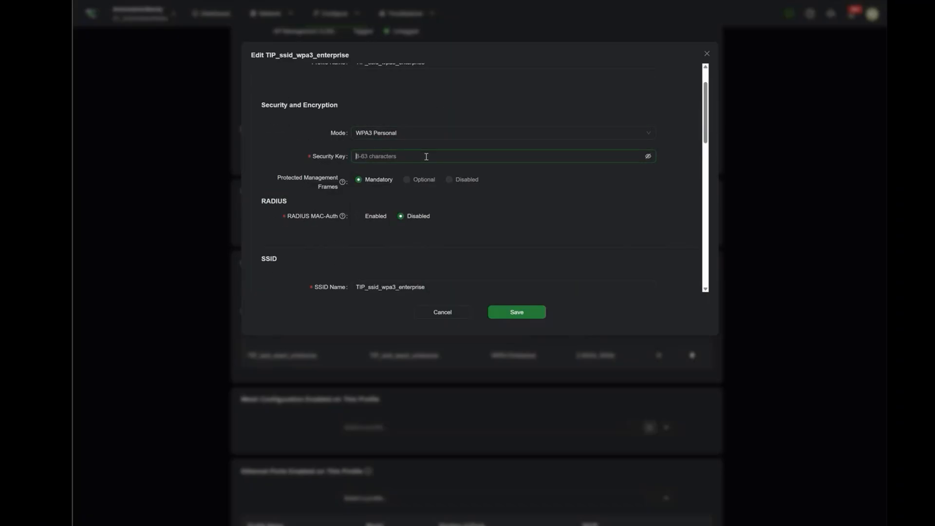
{"action": "scroll", "coordinate": [418, 152], "scroll_direction": "down", "scroll_amount": 3}
{"action": "scroll", "coordinate": [433, 134], "scroll_direction": "up", "scroll_amount": 2}
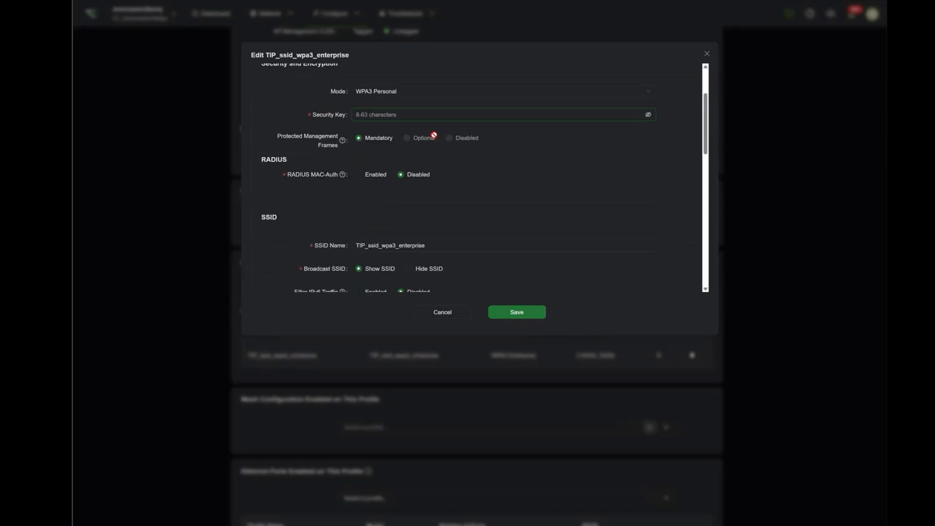
Step: Set the SSID's security mode to OWE and examine the SSID settings that apply to it
{"action": "left_click", "coordinate": [445, 92]}
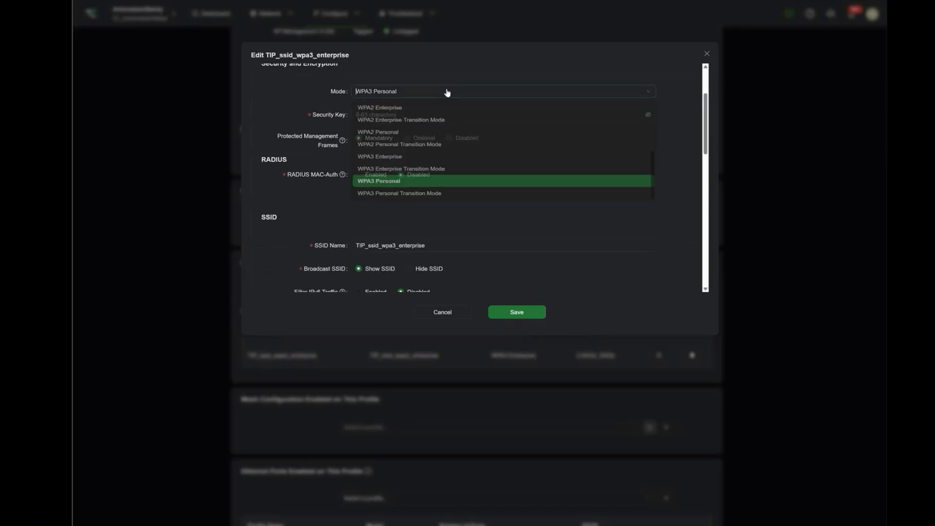
{"action": "scroll", "coordinate": [444, 138], "scroll_direction": "up", "scroll_amount": 3}
{"action": "left_click", "coordinate": [447, 115]}
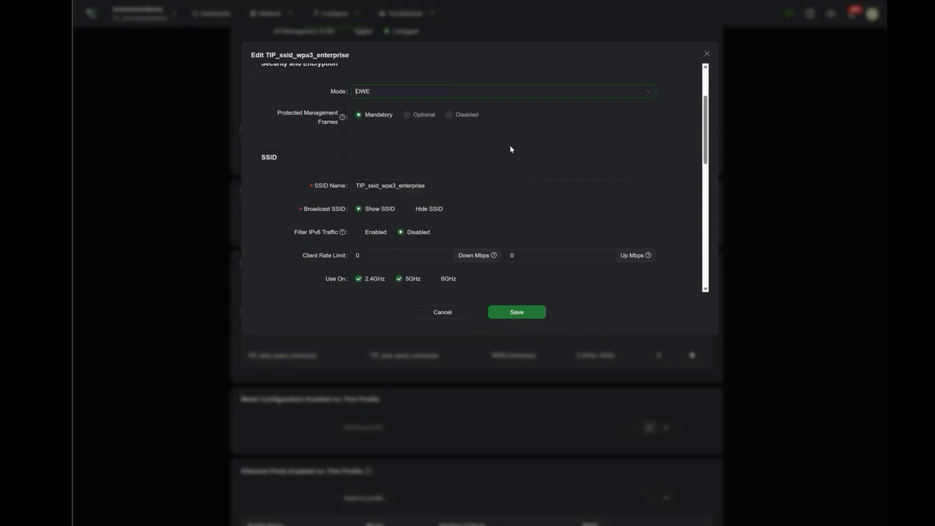
{"action": "scroll", "coordinate": [484, 138], "scroll_direction": "down", "scroll_amount": 1}
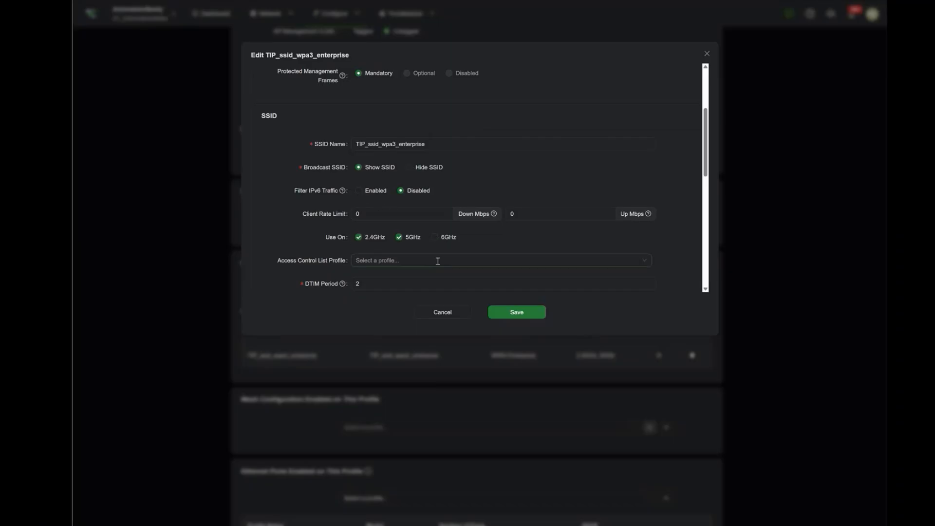
{"action": "scroll", "coordinate": [437, 262], "scroll_direction": "down", "scroll_amount": 1}
Step: Assign custom VLAN 100 in the SSID's network connectivity settings
{"action": "scroll", "coordinate": [418, 229], "scroll_direction": "down", "scroll_amount": 5}
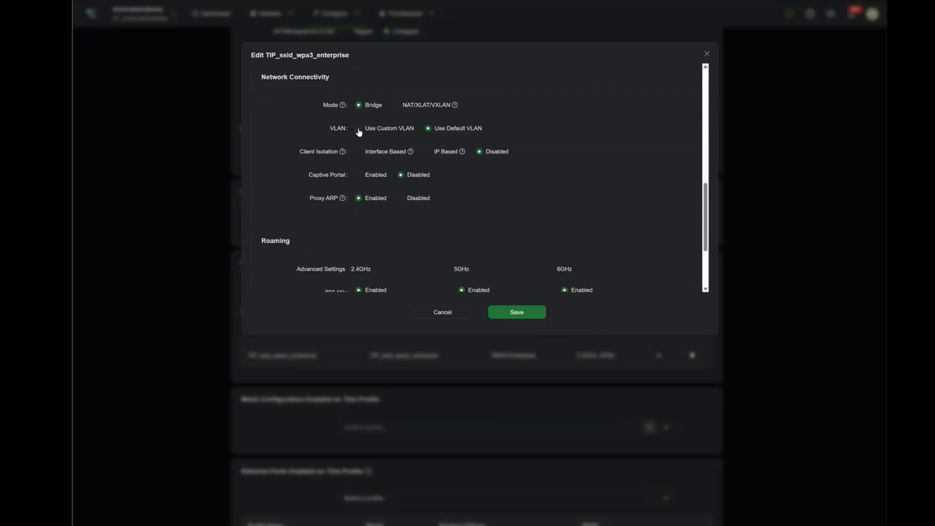
{"action": "left_click", "coordinate": [358, 130]}
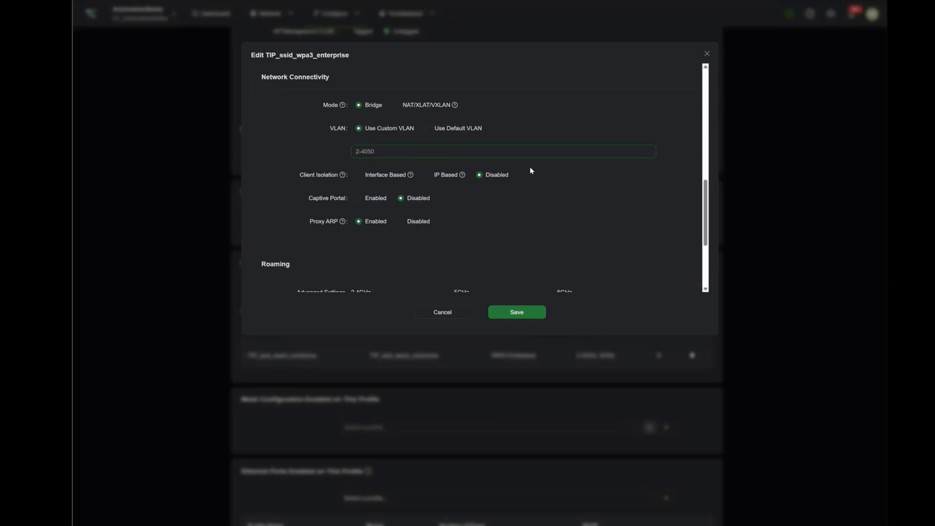
{"action": "type", "text": "100"}
Step: Set the SSID's client isolation to IP Based and add 192.168.10.5 to the isolation whitelist
{"action": "left_click", "coordinate": [427, 174]}
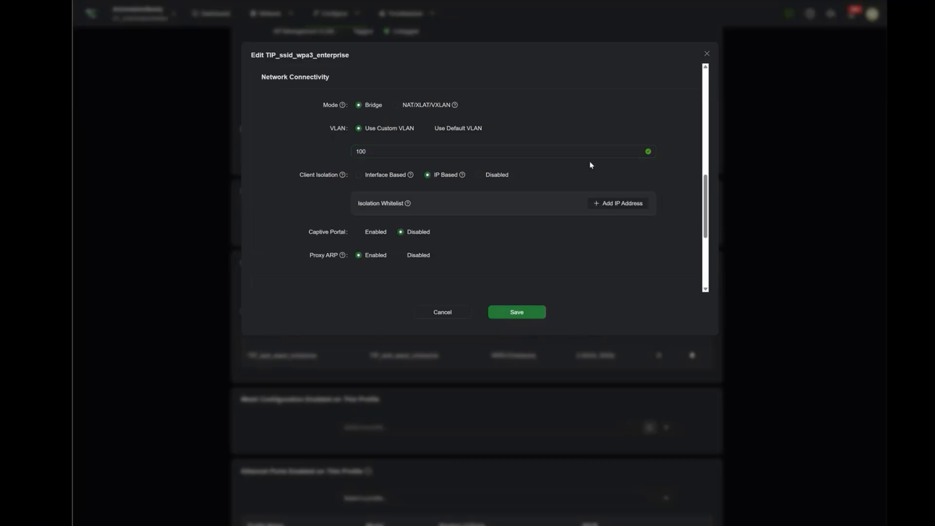
{"action": "left_click", "coordinate": [619, 210]}
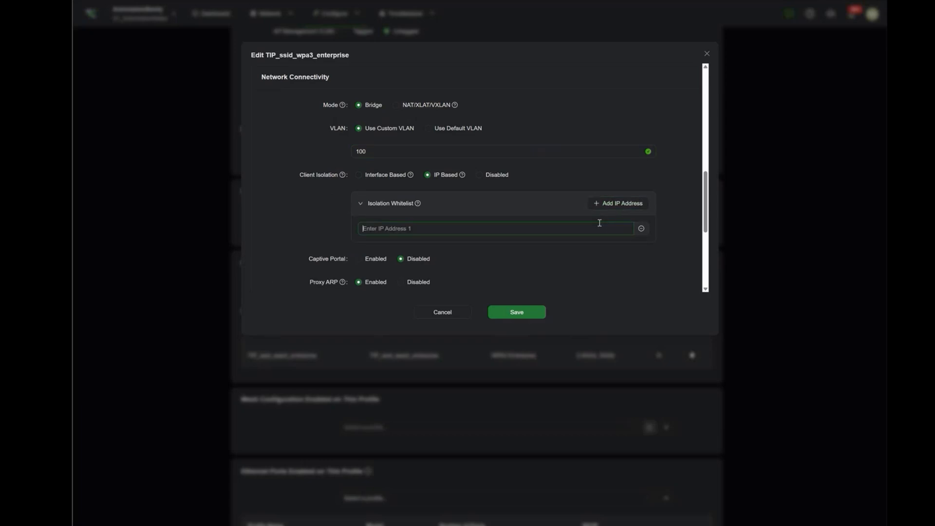
{"action": "type", "text": "192.168.10."}
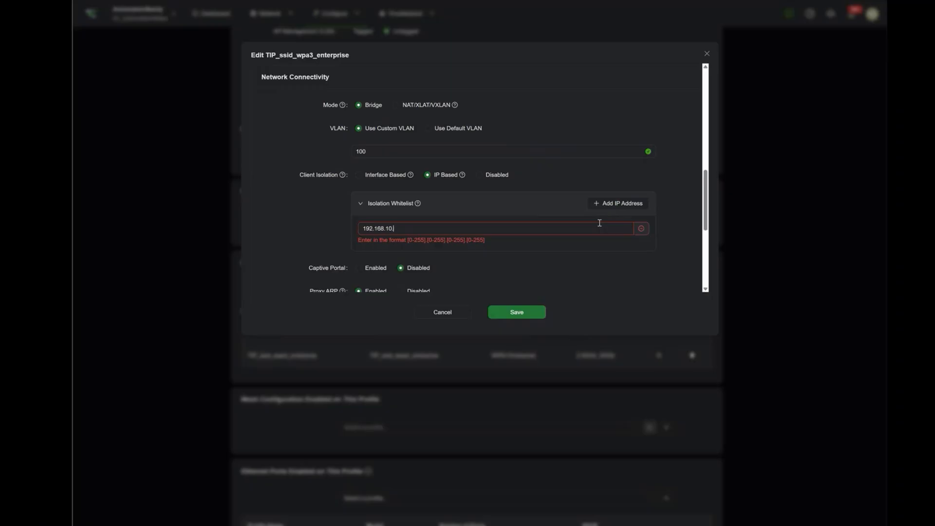
{"action": "type", "text": "5"}
{"action": "left_click", "coordinate": [586, 247]}
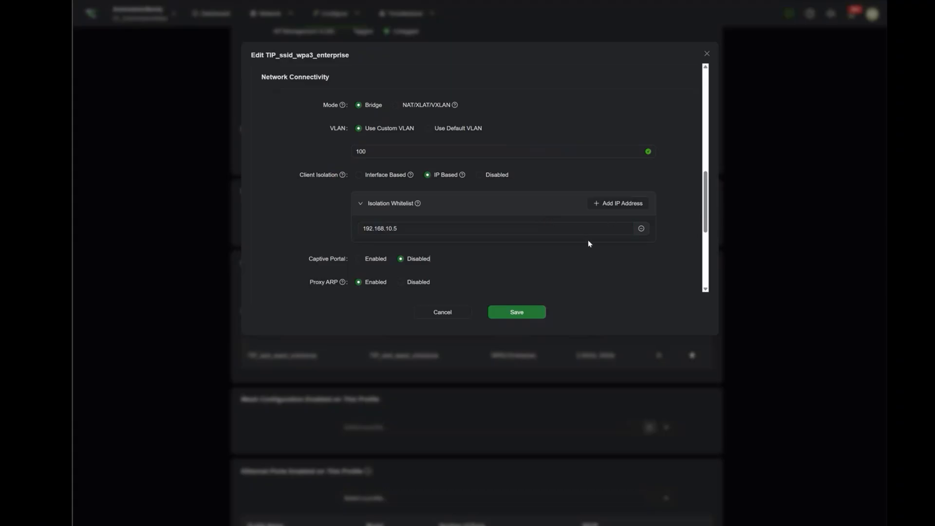
Step: Enable the captive portal with the external-CP-Hotspot profile and examine the roaming and application firewall settings
{"action": "left_click", "coordinate": [360, 259]}
{"action": "left_click", "coordinate": [451, 281]}
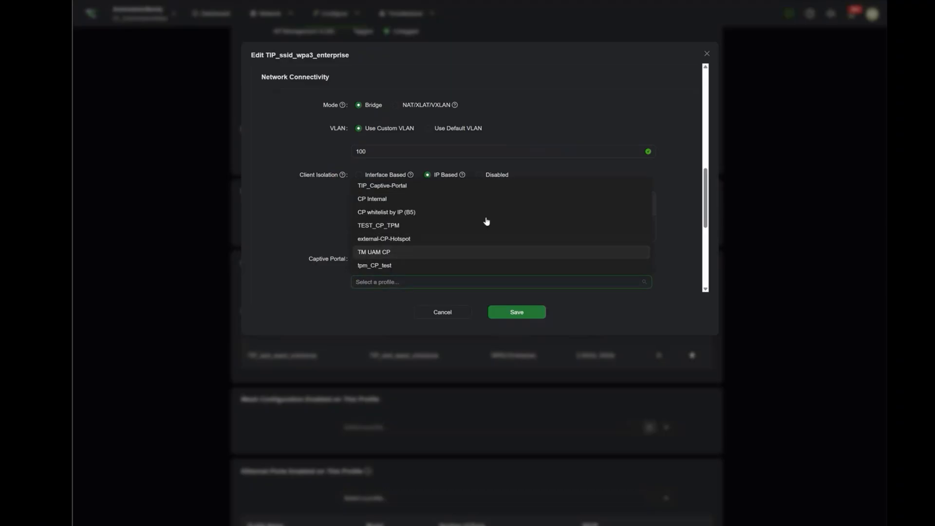
{"action": "left_click", "coordinate": [504, 242]}
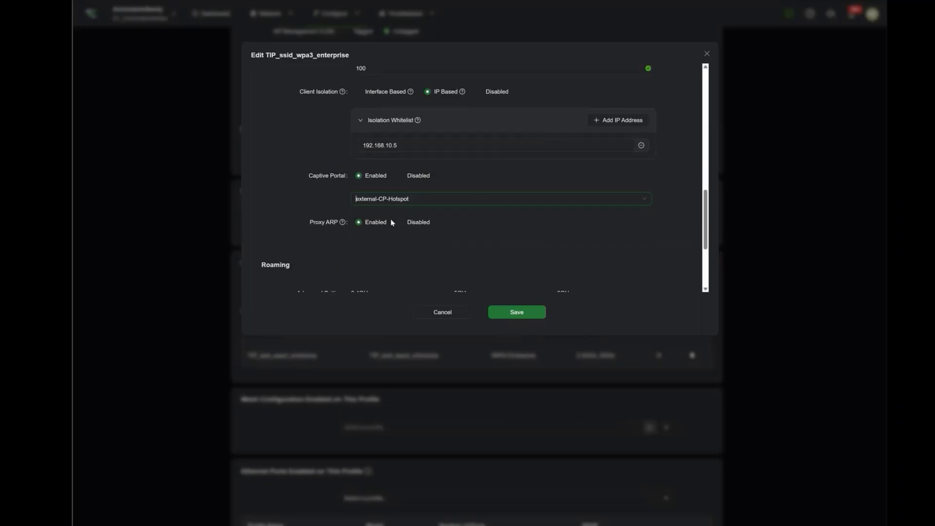
{"action": "scroll", "coordinate": [476, 259], "scroll_direction": "down", "scroll_amount": 3}
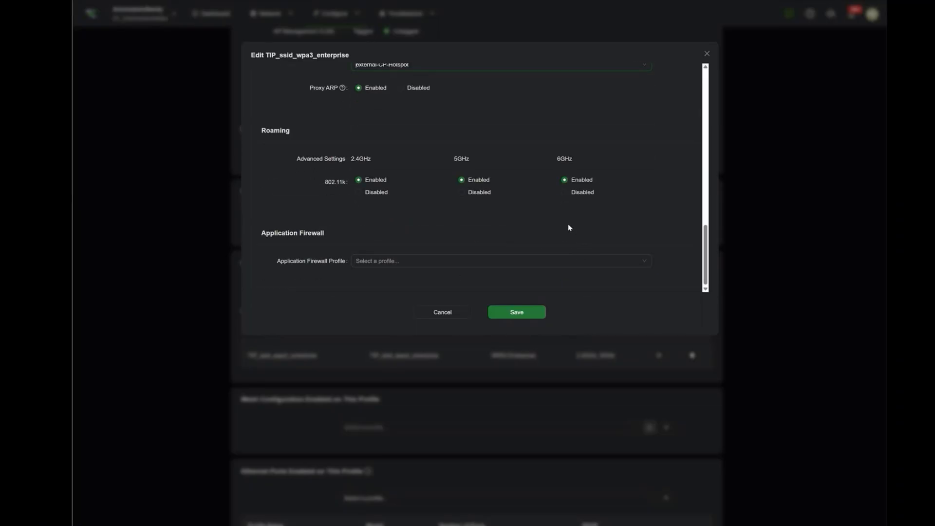
Step: Discard the SSID profile edits and leave the new access point profile without saving it
{"action": "left_click", "coordinate": [463, 314]}
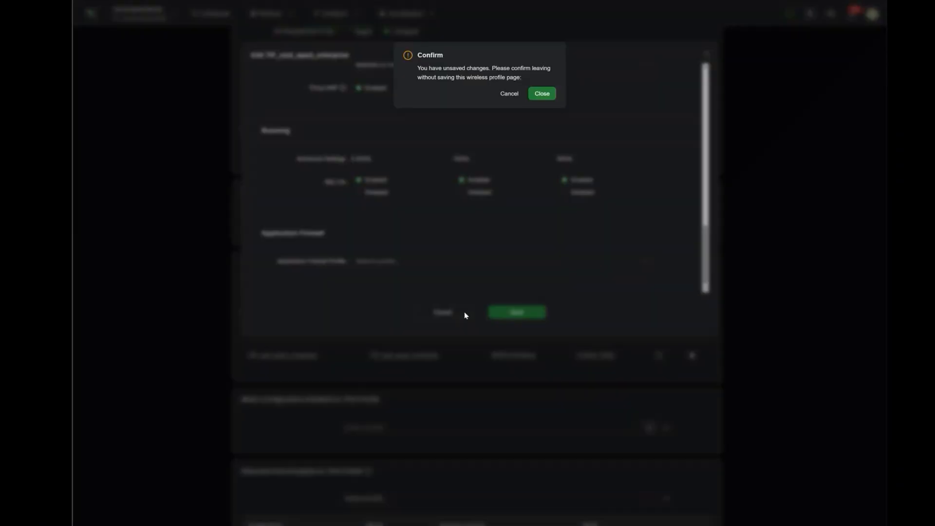
{"action": "left_click", "coordinate": [539, 95]}
{"action": "scroll", "coordinate": [490, 347], "scroll_direction": "up", "scroll_amount": 6}
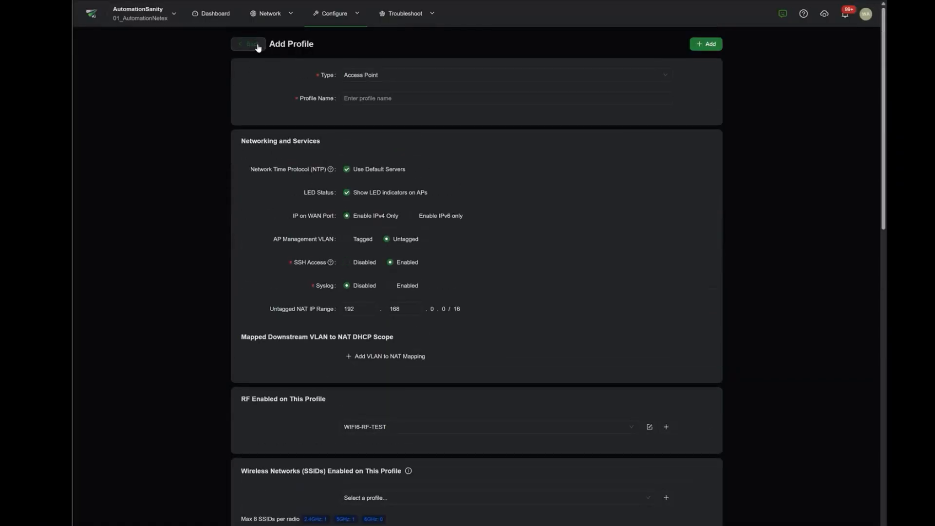
{"action": "left_click", "coordinate": [259, 46]}
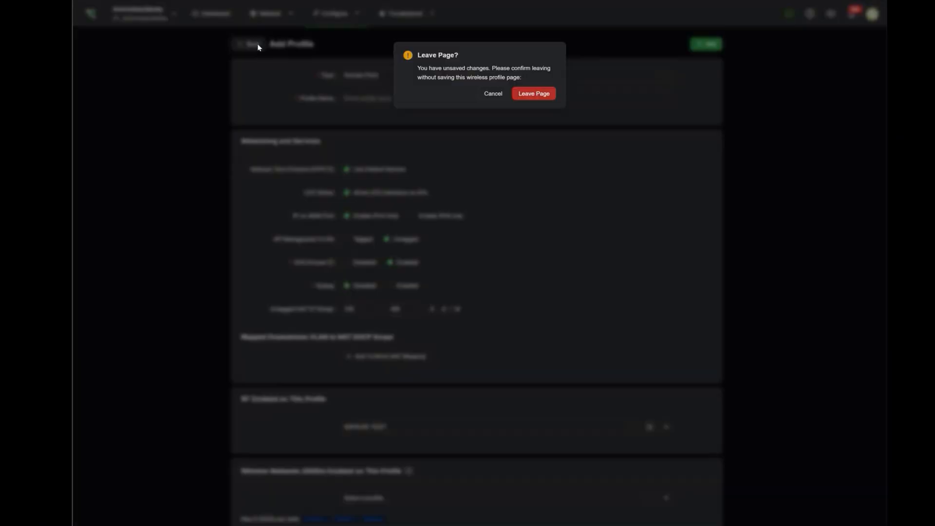
{"action": "left_click", "coordinate": [533, 93]}
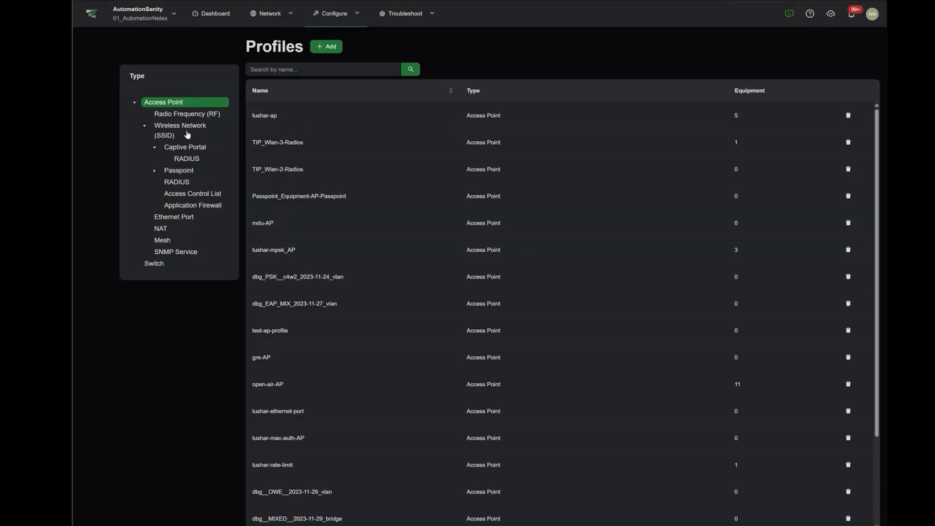
Step: View the Passpoint profiles, and open the Passpoint_Equipment-AP-Passpoint access point profile to examine its settings
{"action": "left_click", "coordinate": [187, 172]}
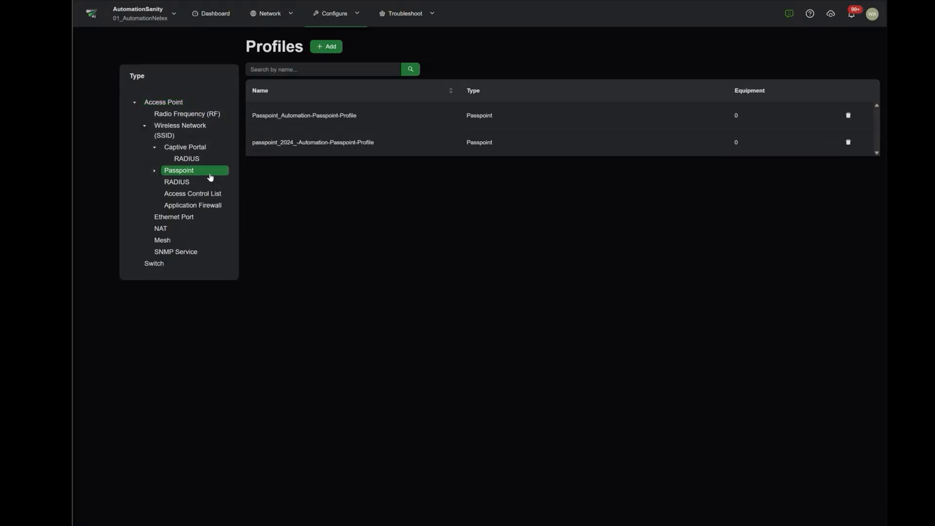
{"action": "left_click", "coordinate": [153, 104]}
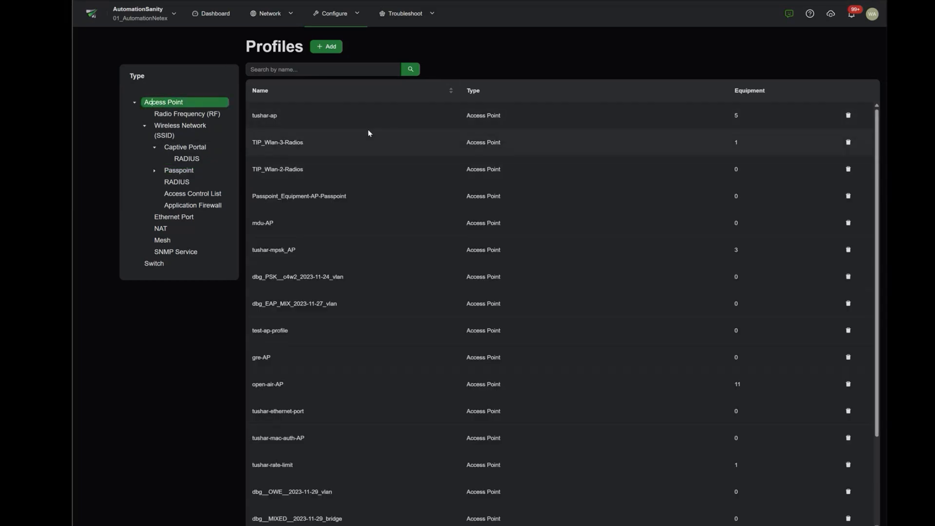
{"action": "left_click", "coordinate": [352, 194]}
{"action": "scroll", "coordinate": [458, 231], "scroll_direction": "down", "scroll_amount": 10}
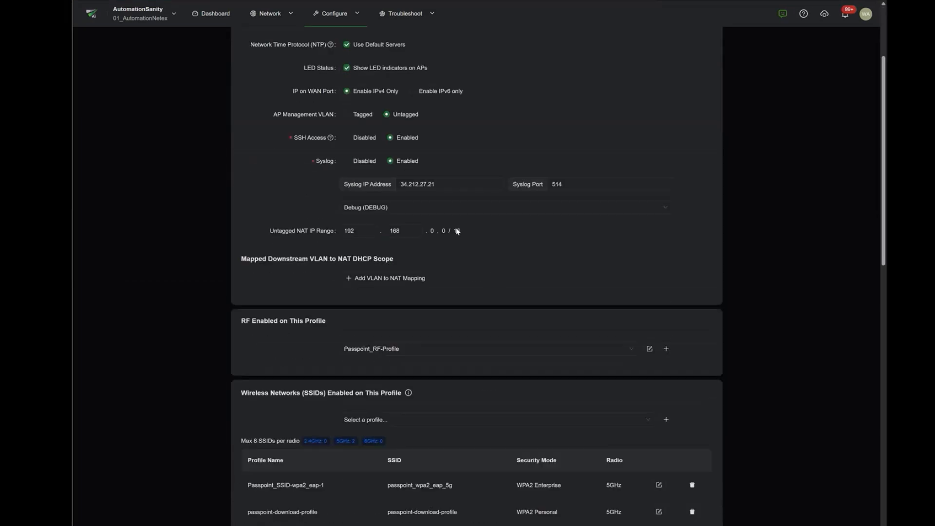
{"action": "scroll", "coordinate": [457, 231], "scroll_direction": "down", "scroll_amount": 8}
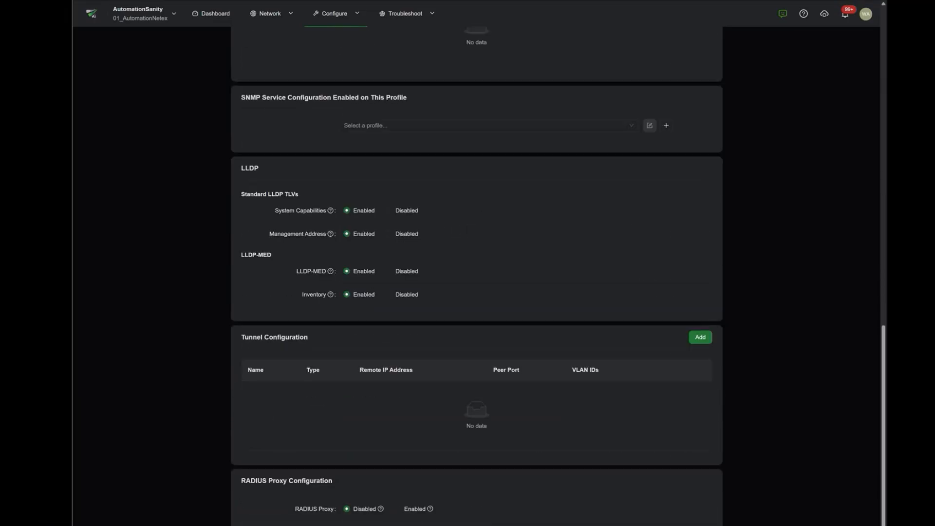
Step: Enable the RADIUS proxy on the access point profile and turn on auto discovery for Server 1
{"action": "left_click", "coordinate": [417, 509]}
{"action": "scroll", "coordinate": [487, 404], "scroll_direction": "down", "scroll_amount": 5}
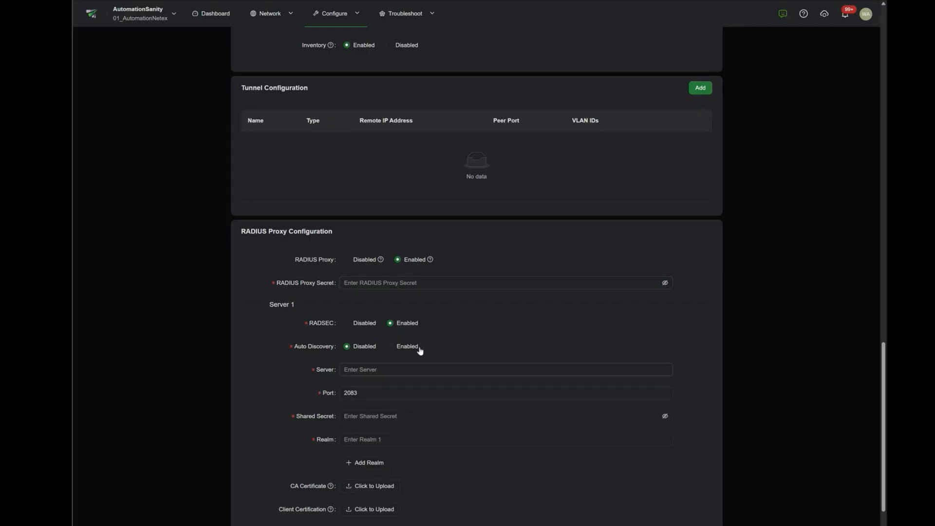
{"action": "left_click", "coordinate": [398, 347]}
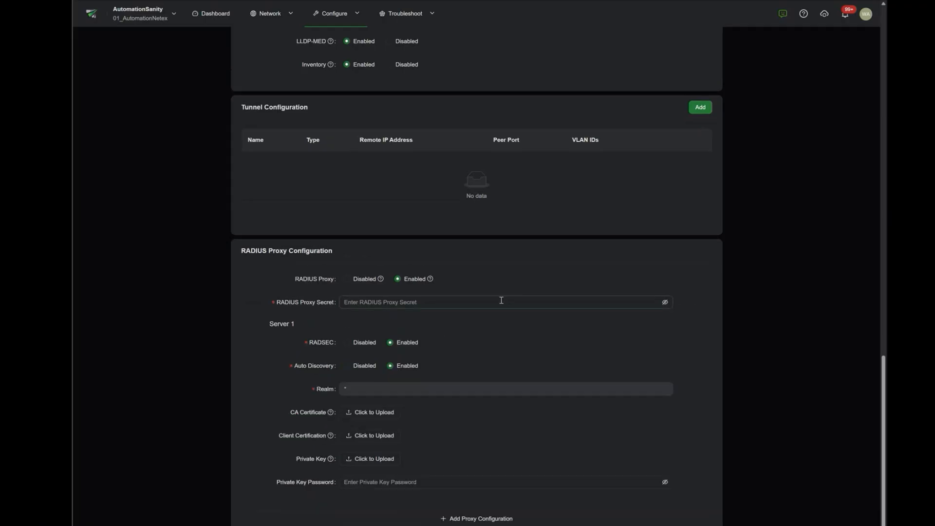
Step: Examine the tunnel types available for a new tunnel configuration, cancel it, and return to the profiles list
{"action": "scroll", "coordinate": [519, 314], "scroll_direction": "up", "scroll_amount": 5}
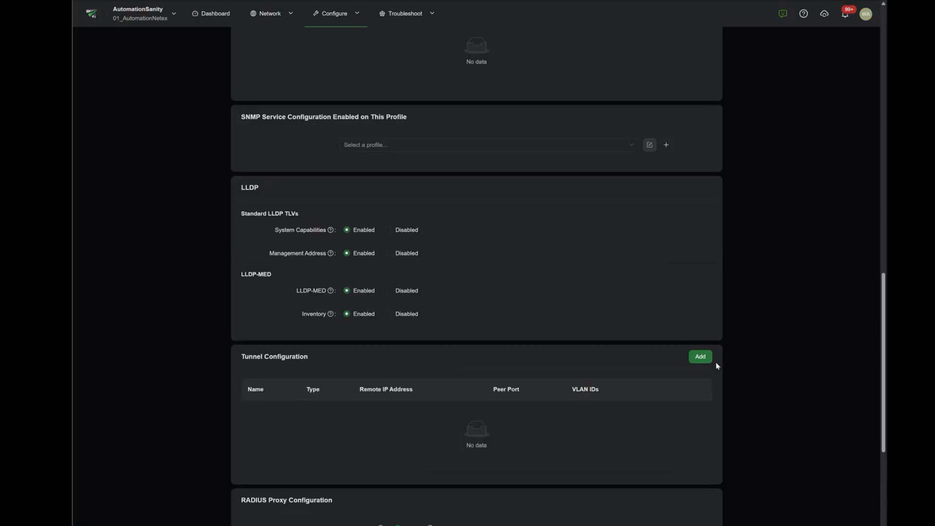
{"action": "left_click", "coordinate": [699, 364]}
{"action": "left_click", "coordinate": [485, 98]}
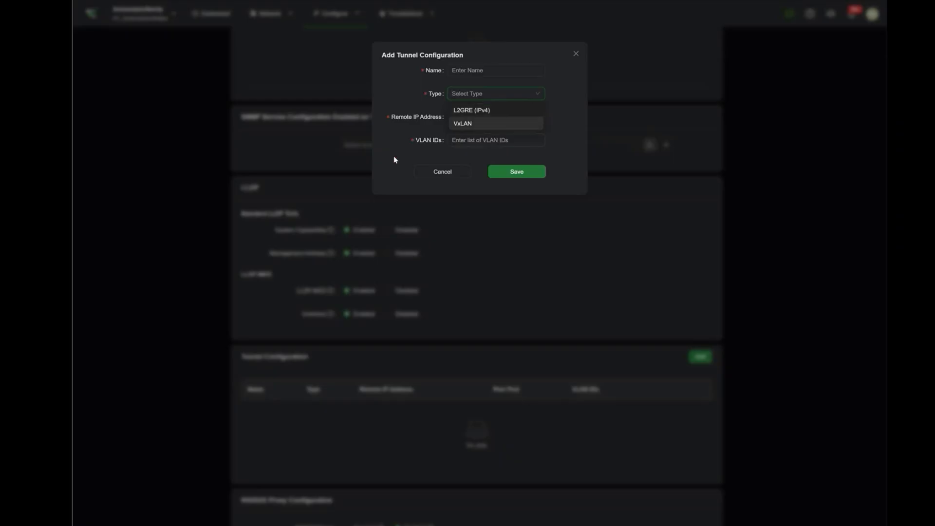
{"action": "left_click", "coordinate": [404, 162]}
{"action": "left_click", "coordinate": [443, 171]}
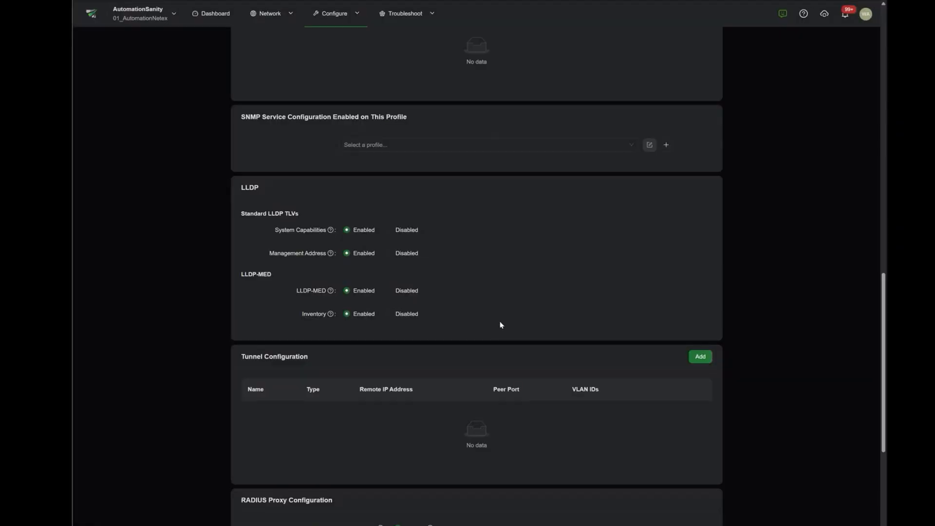
{"action": "key", "text": "alt+Left"}
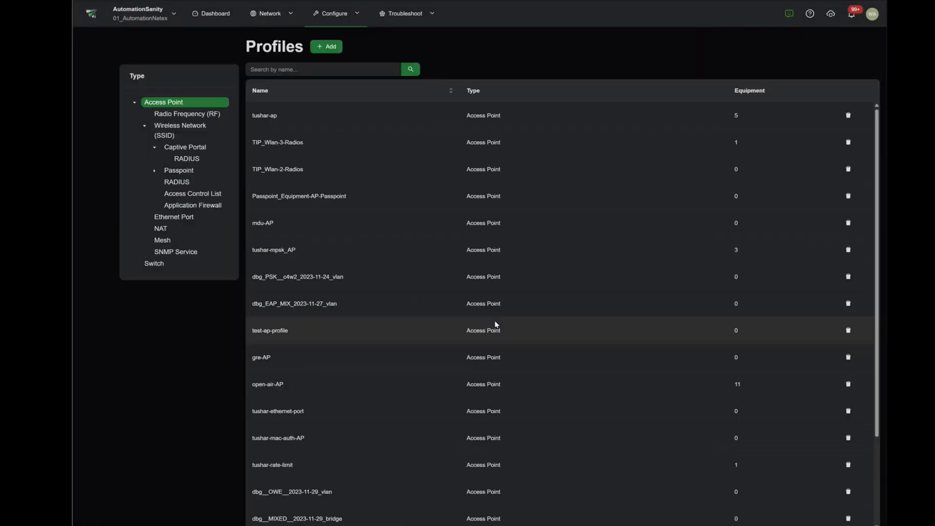